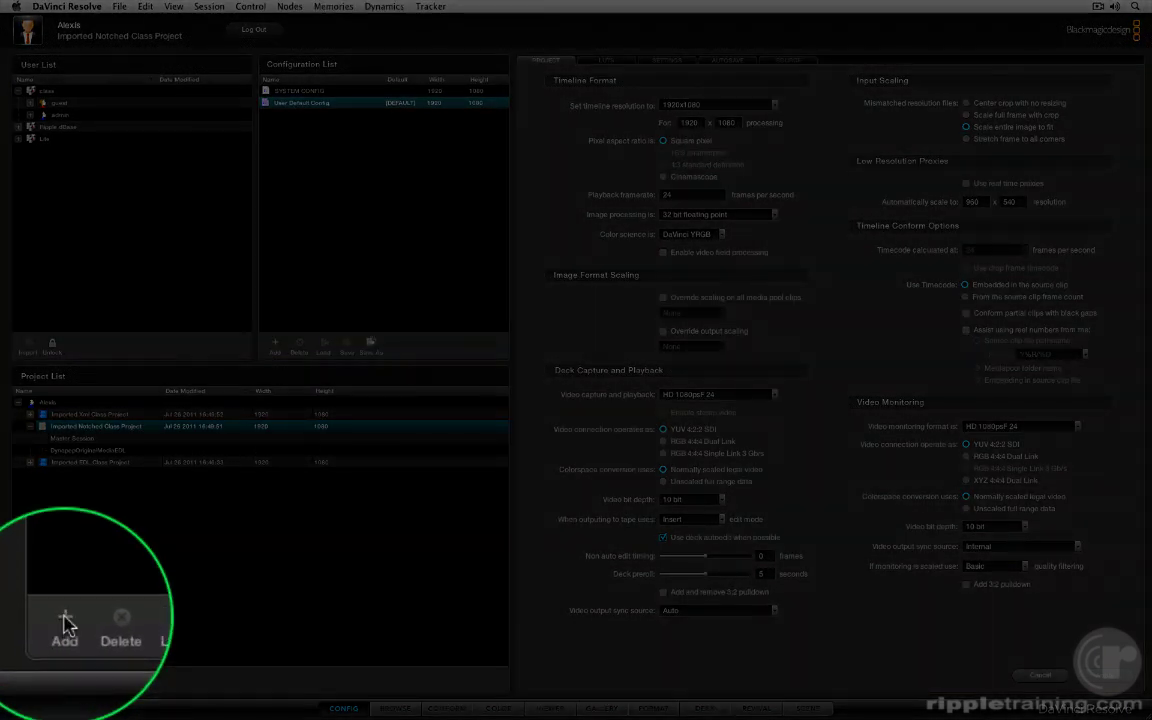
# - Add a new project, replacing 'Notched' with 'Scene Detected' to name it Imported Scene Detected Class Project
pyautogui.click(28, 677)
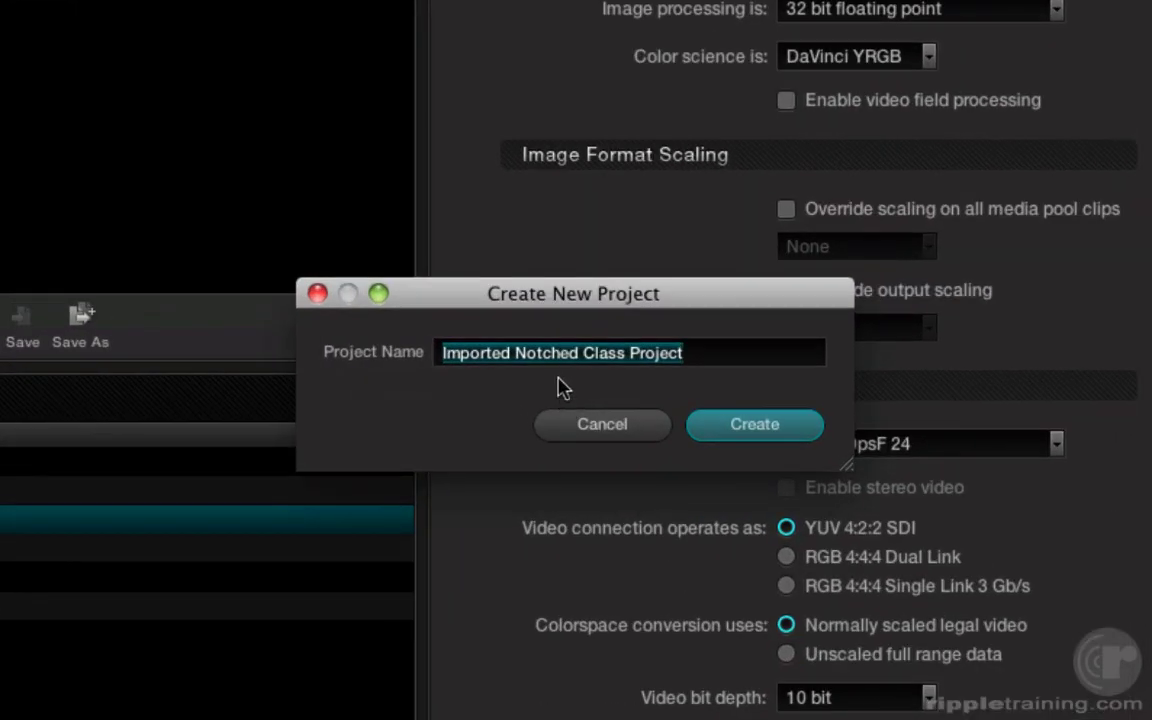
pyautogui.doubleClick(565, 357)
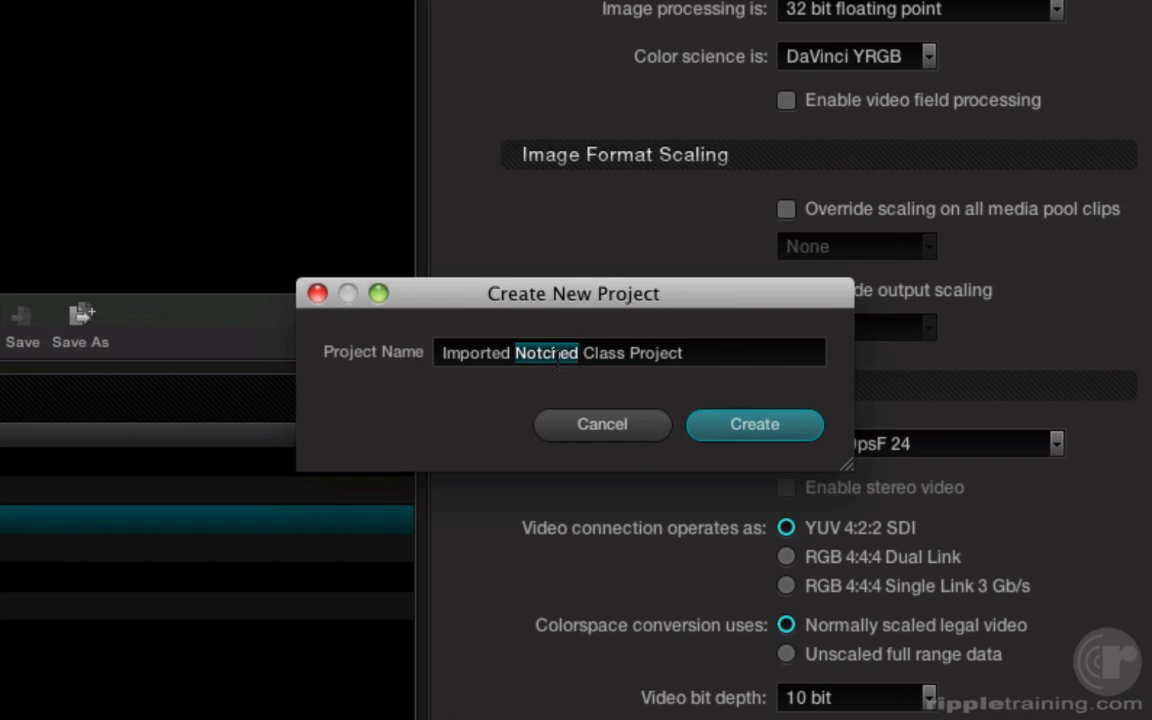
pyautogui.write('Scene De')
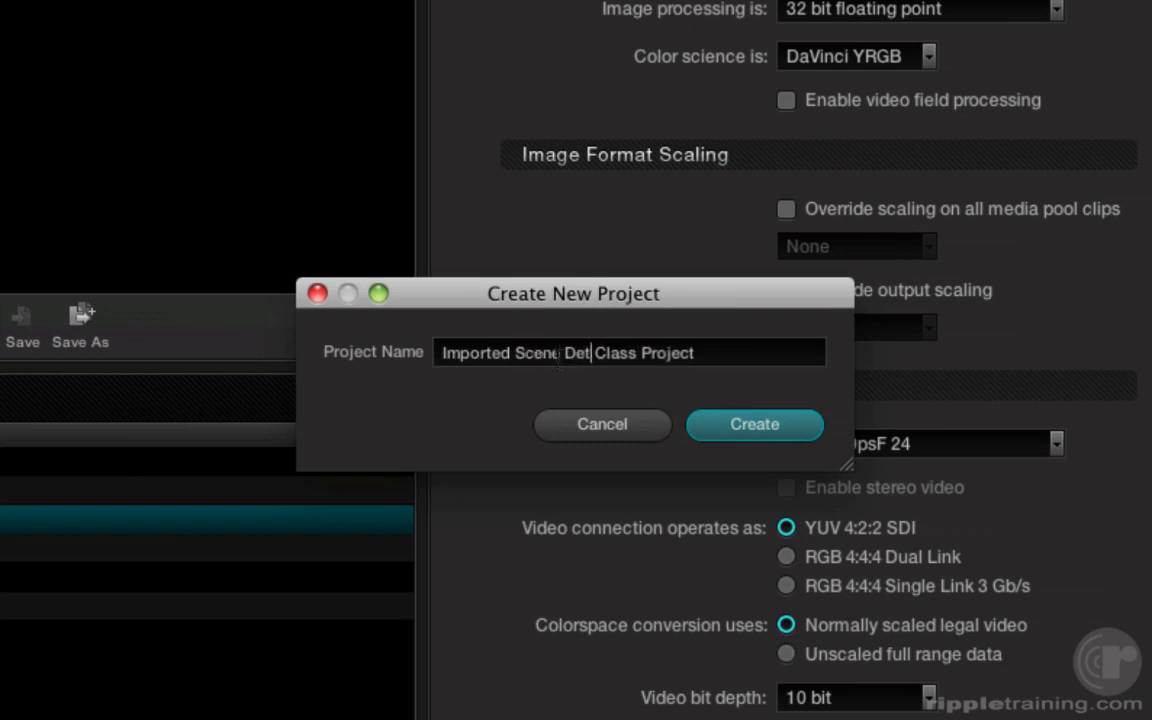
pyautogui.write('tected')
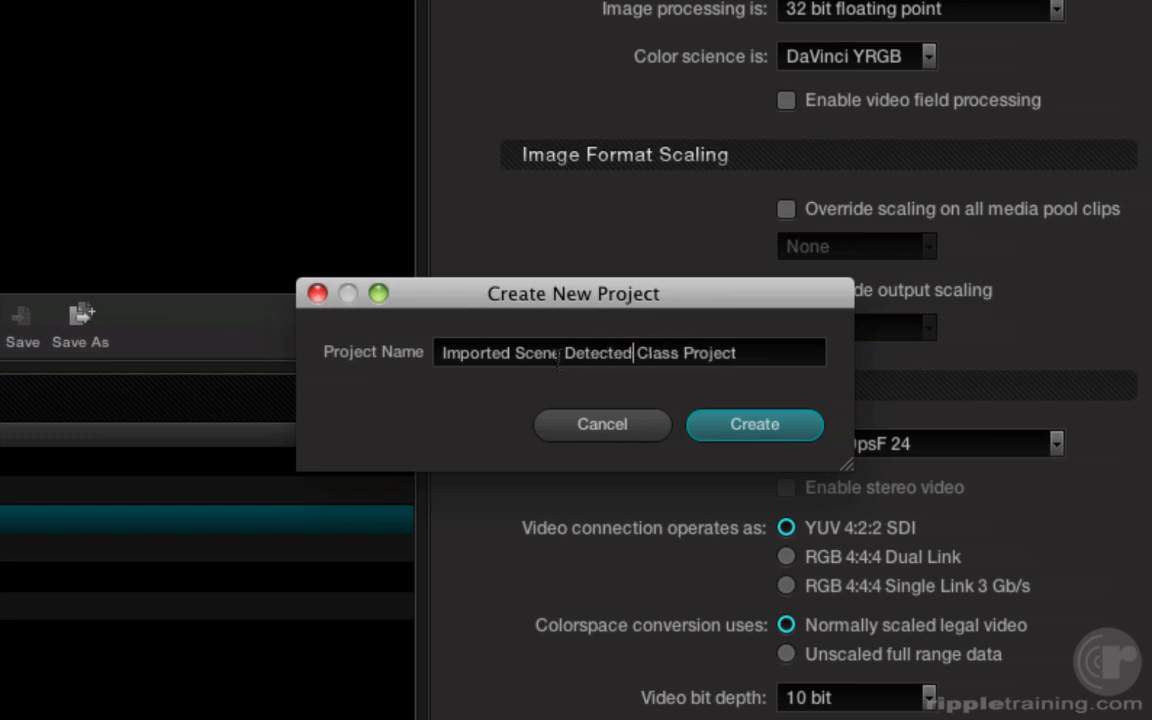
pyautogui.press('Return')
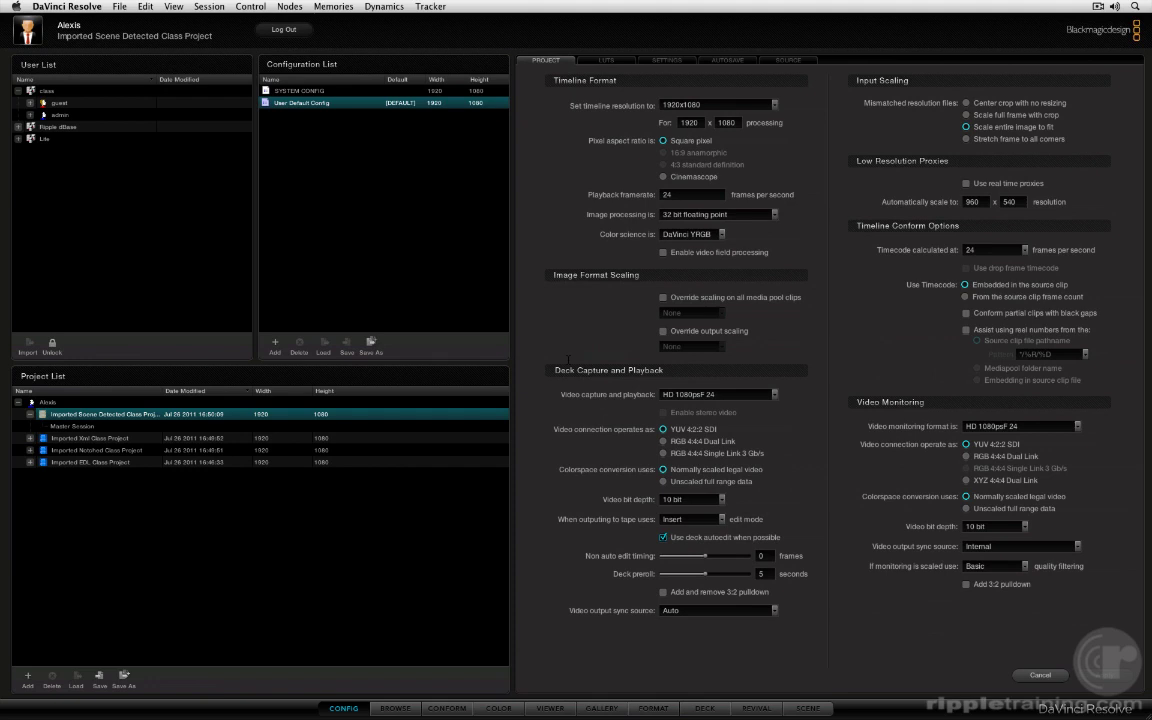
# - Switch to the Browse page to preview Dynapep_Baked_Master.mov in the Intro to Resolve Project folder
pyautogui.click(398, 708)
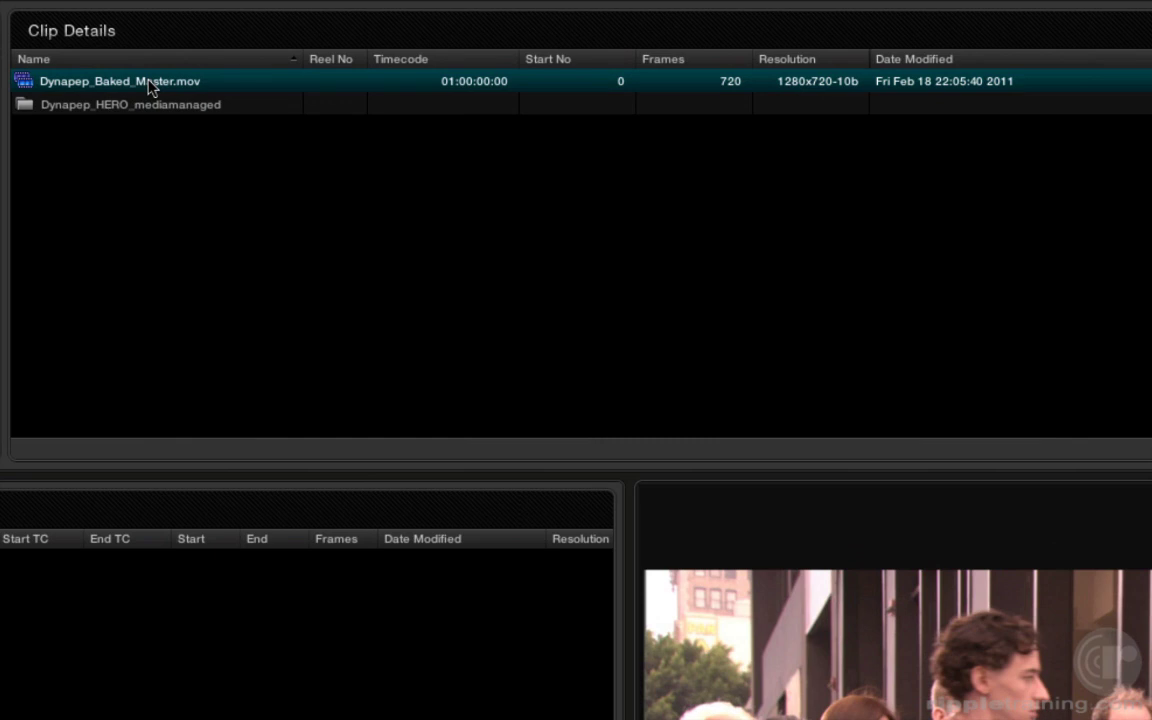
# - Send Dynapep_Baked_Master.mov to Scene Cut Detection from its context menu
pyautogui.rightClick(150, 88)
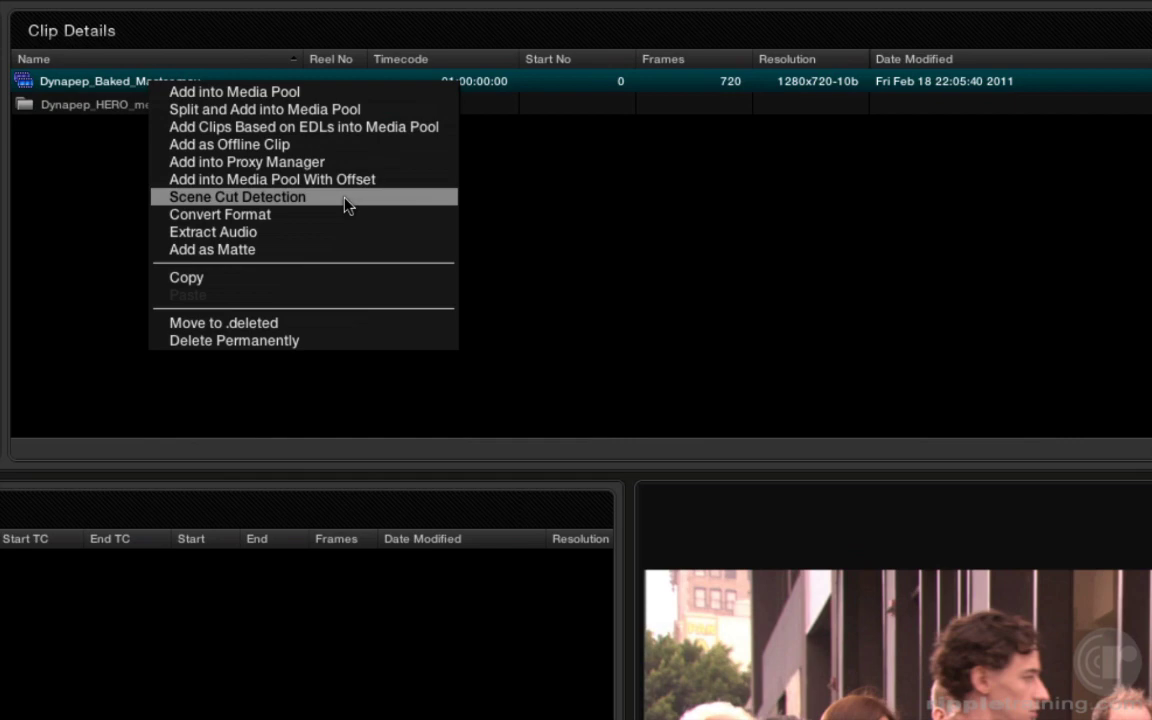
pyautogui.click(347, 200)
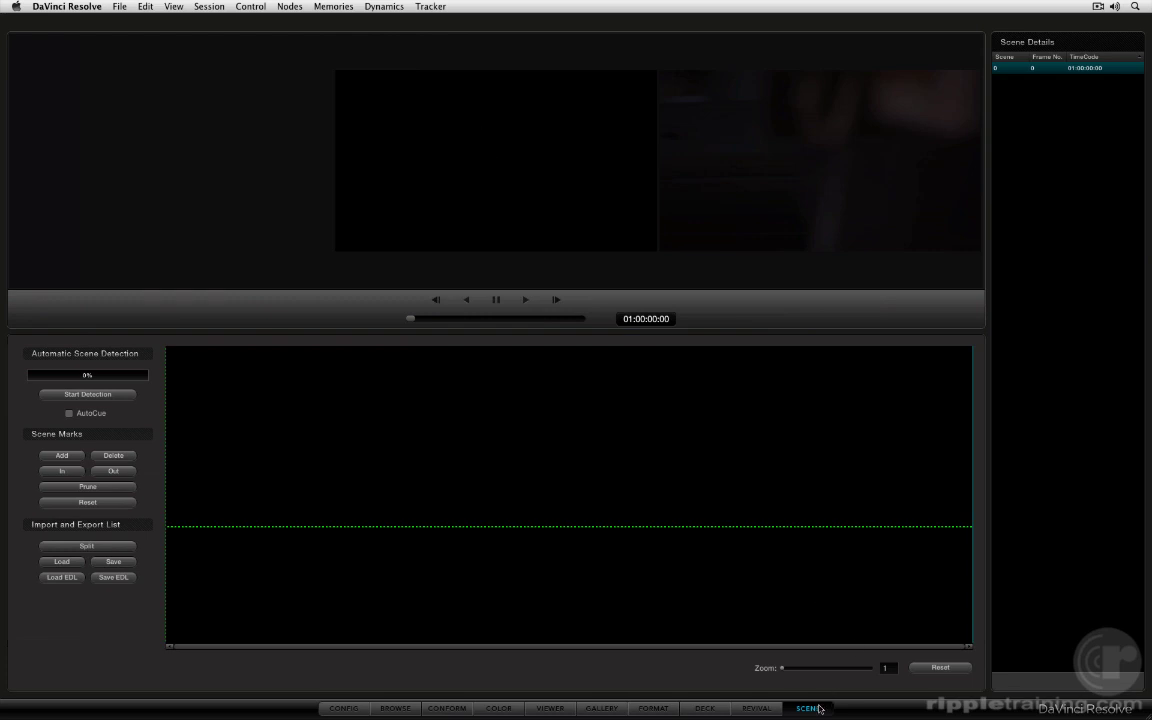
# - Start automatic scene detection and let it finish listing about 40 cuts
pyautogui.click(153, 400)
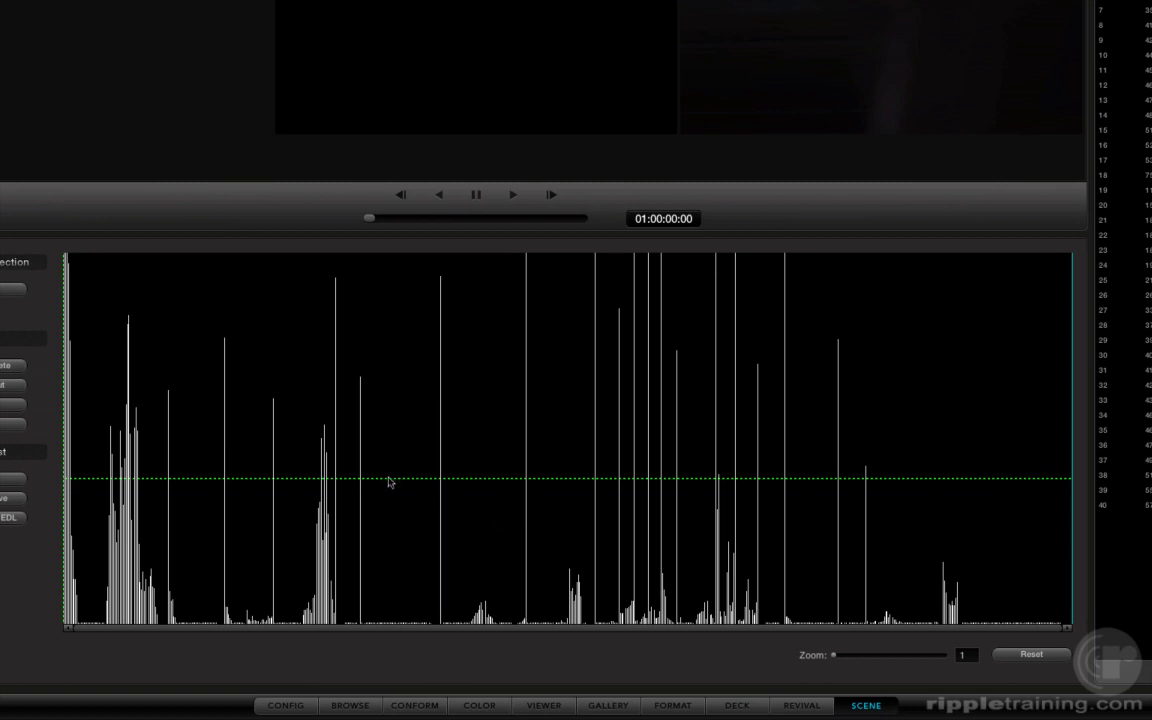
# - Raise, then lower, the detection threshold line until scenes 0–25 remain, including frame 150
pyautogui.moveTo(388, 478); pyautogui.dragTo(407, 289)
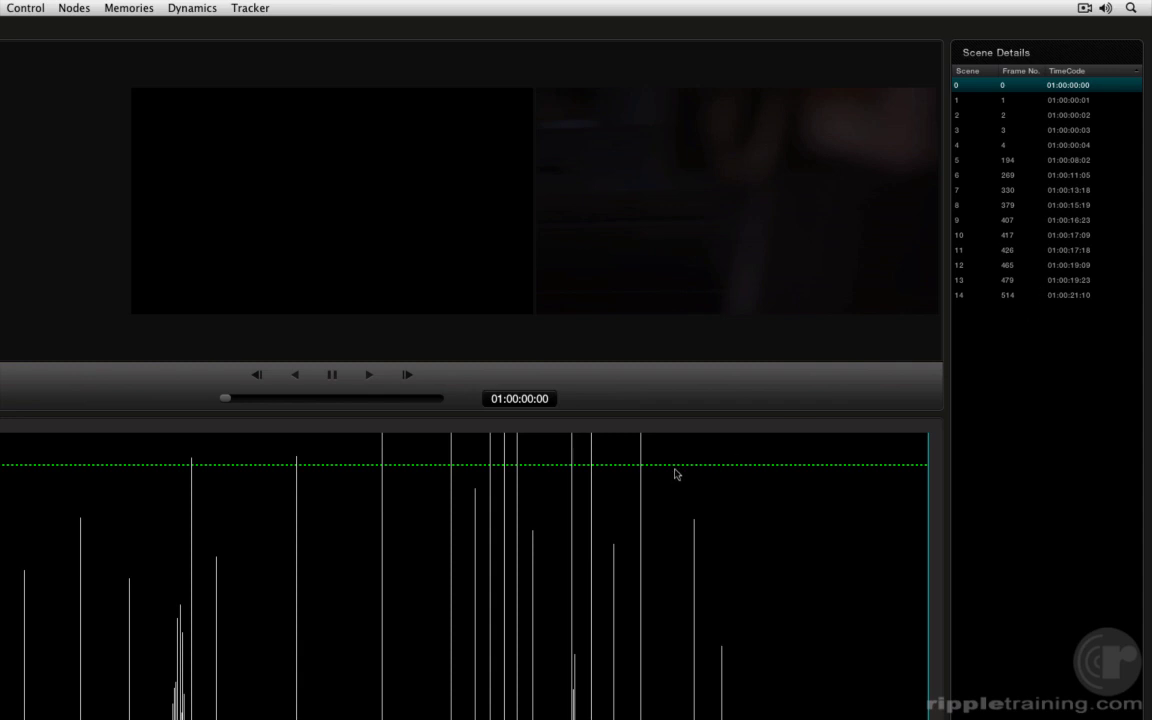
pyautogui.moveTo(676, 473); pyautogui.dragTo(678, 574)
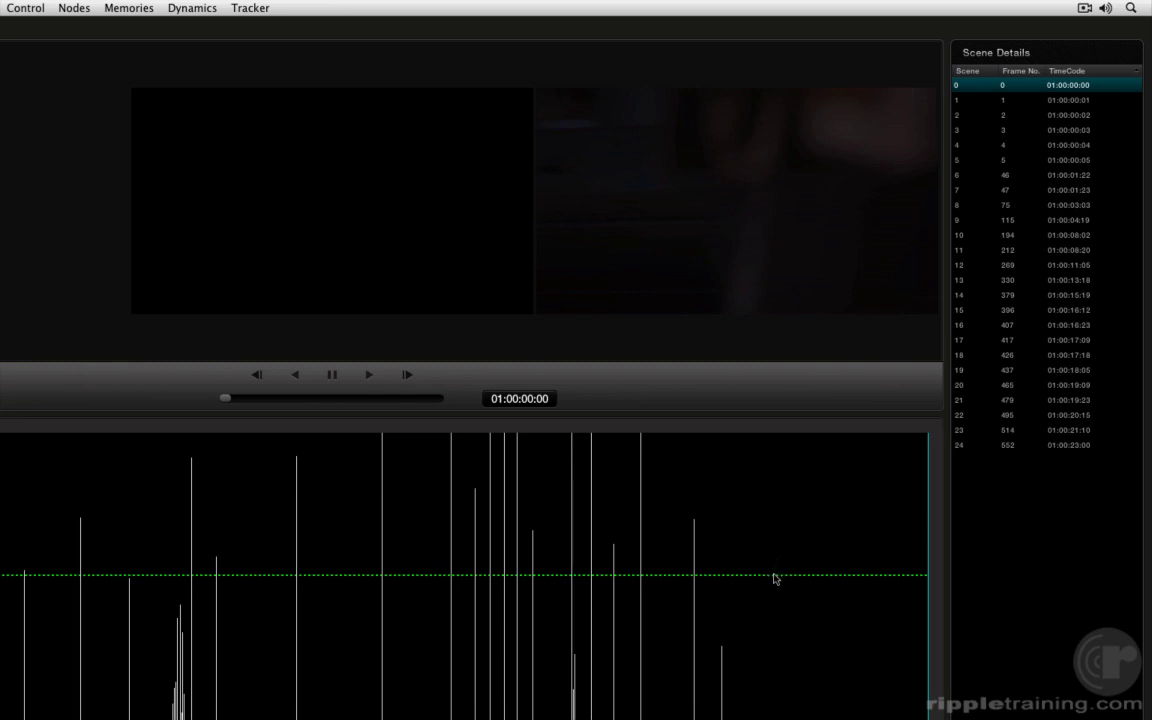
pyautogui.moveTo(774, 578); pyautogui.dragTo(774, 588)
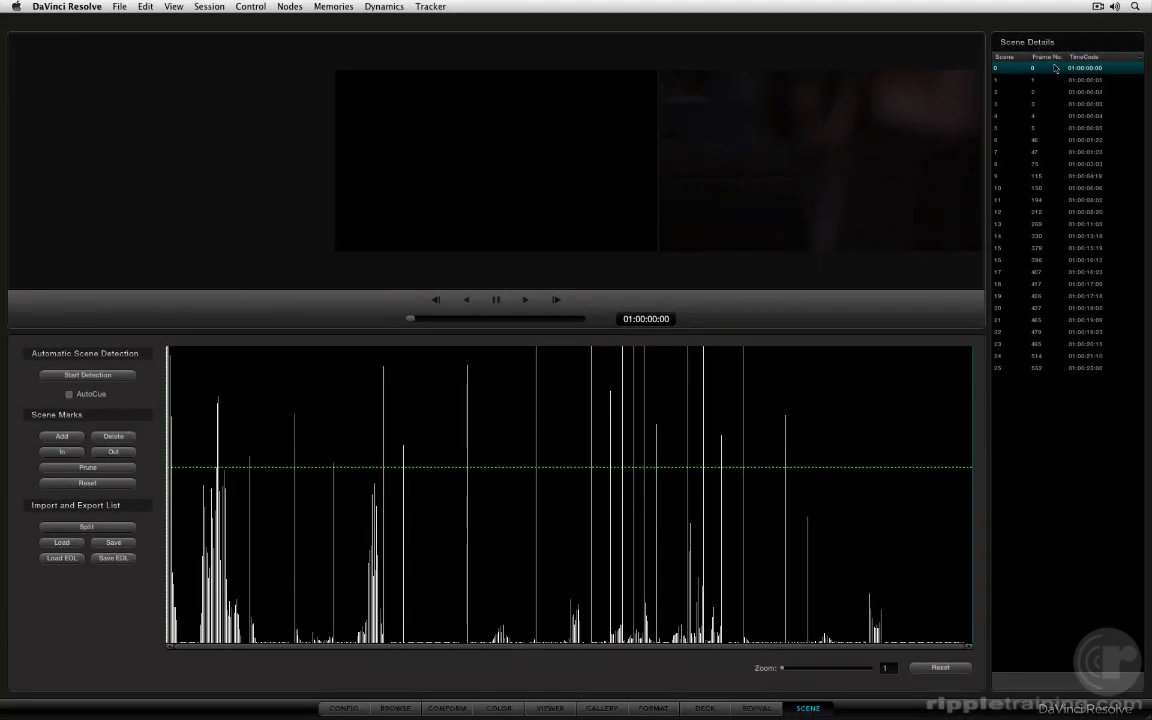
# - Preview scene cuts 1 through 8, ending at frame 75, 01:00:03:03
pyautogui.click(1056, 81)
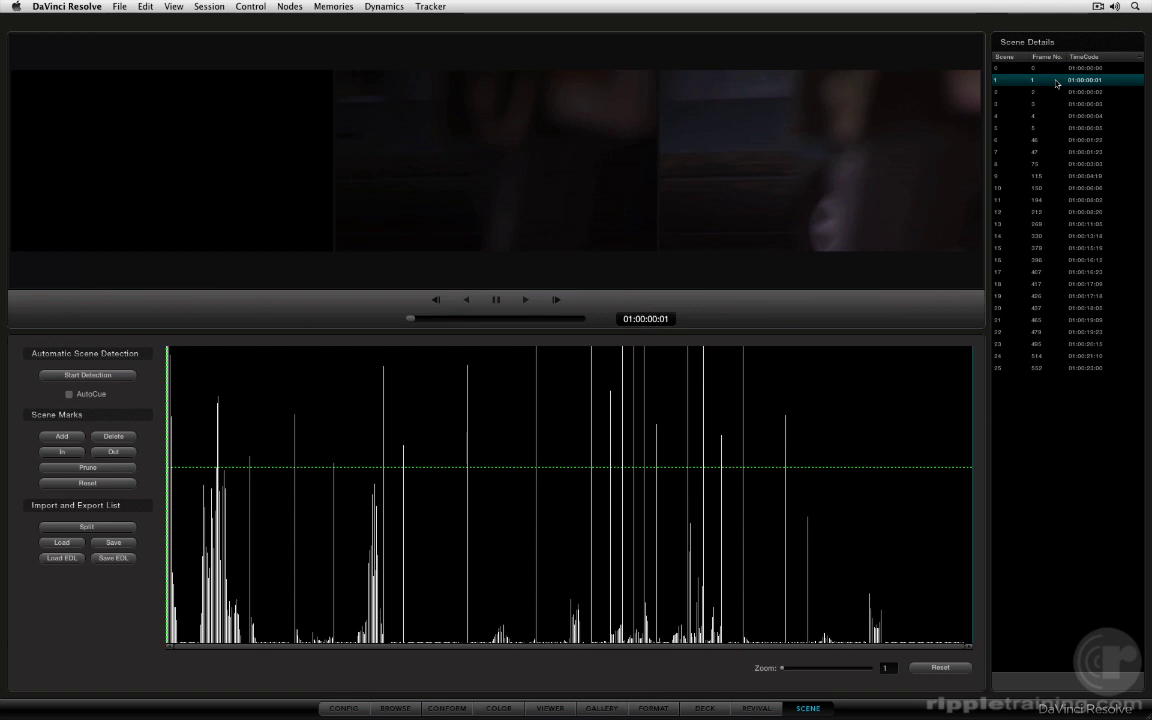
pyautogui.click(1058, 93)
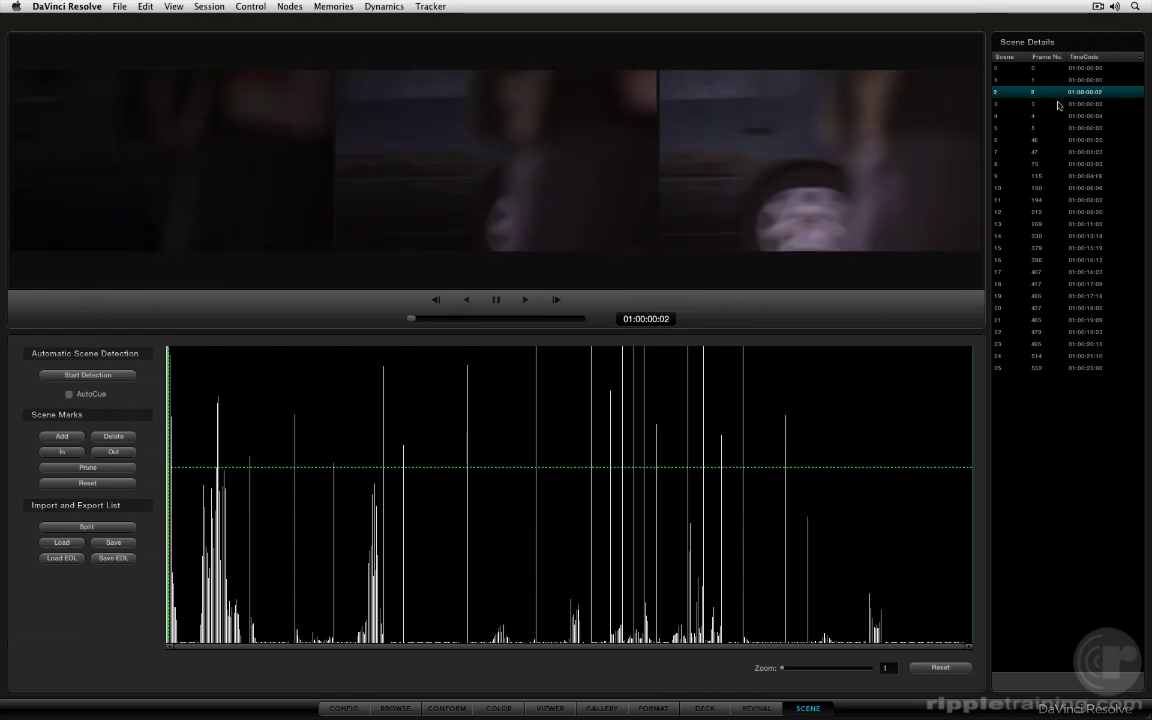
pyautogui.click(1058, 105)
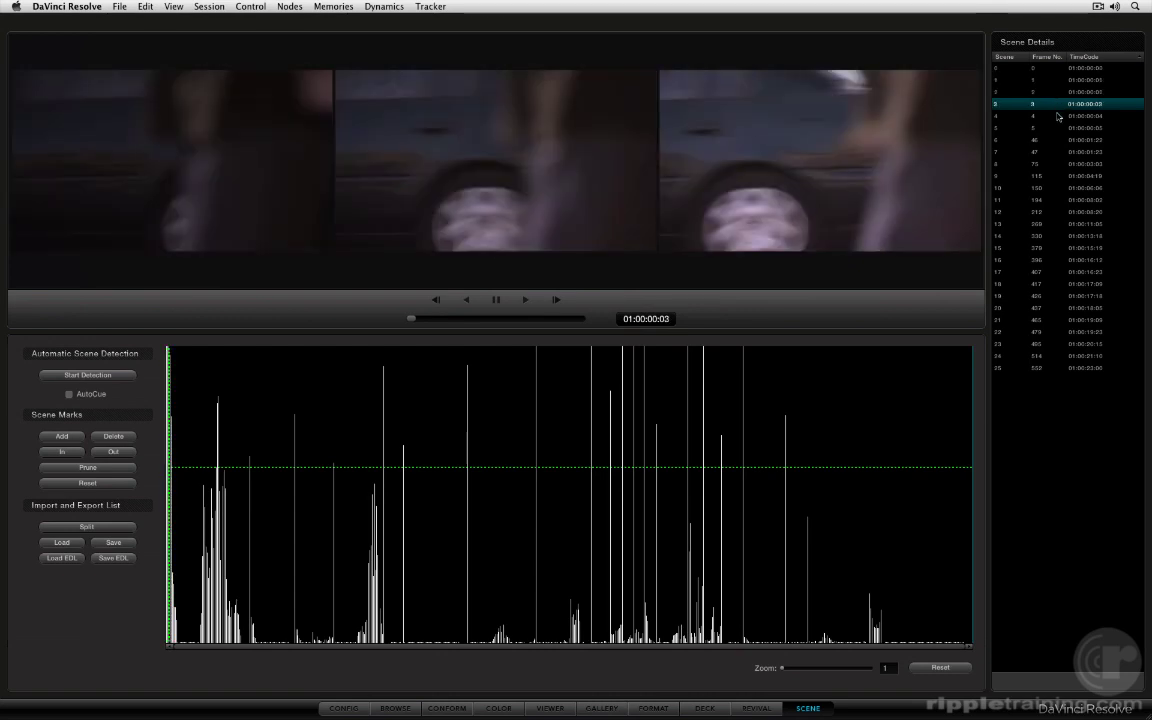
pyautogui.click(1057, 116)
pyautogui.click(1057, 129)
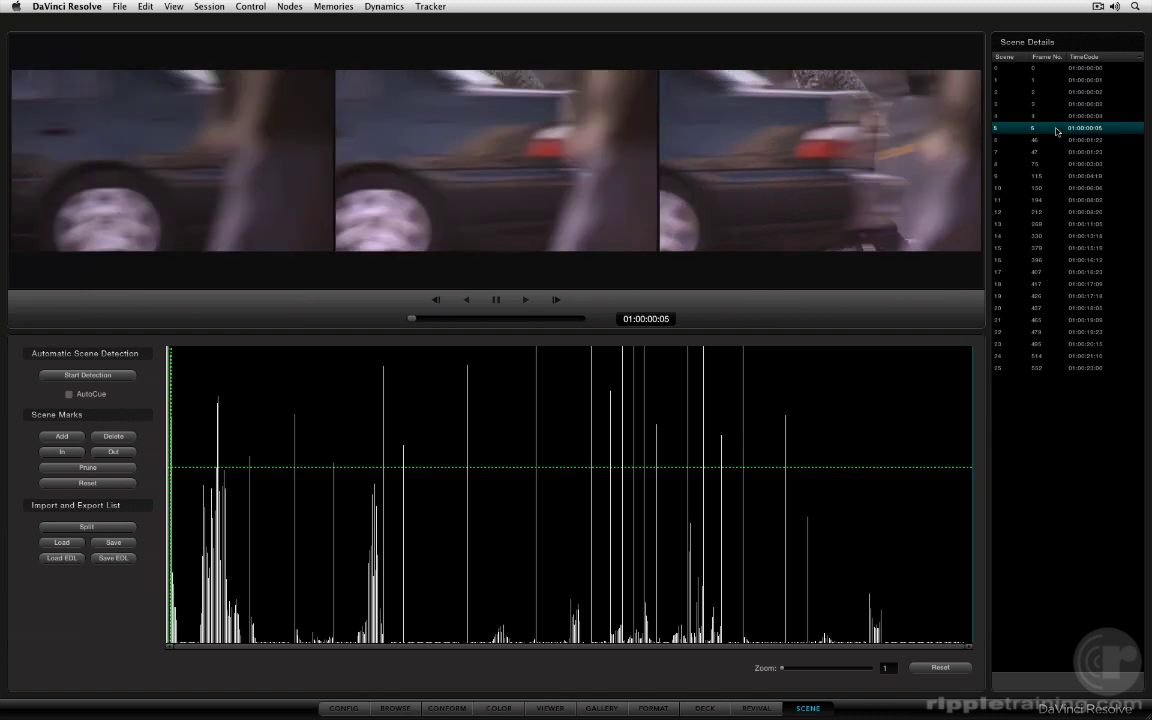
pyautogui.click(1056, 140)
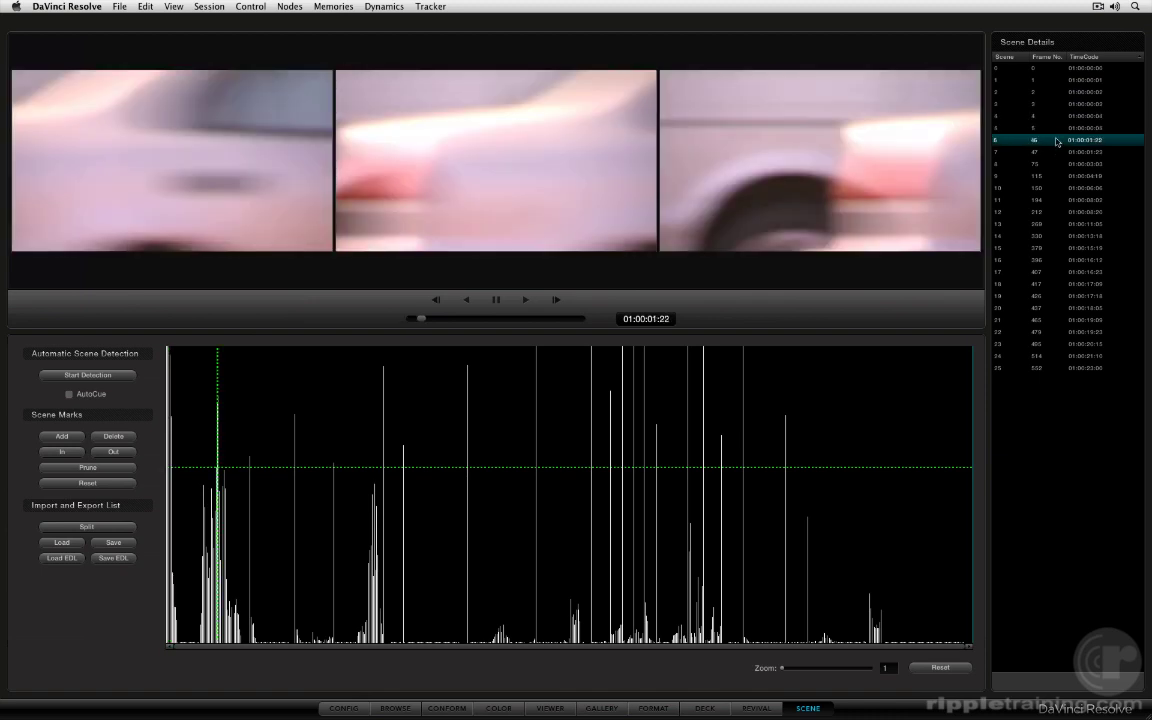
pyautogui.click(1054, 152)
pyautogui.click(1054, 163)
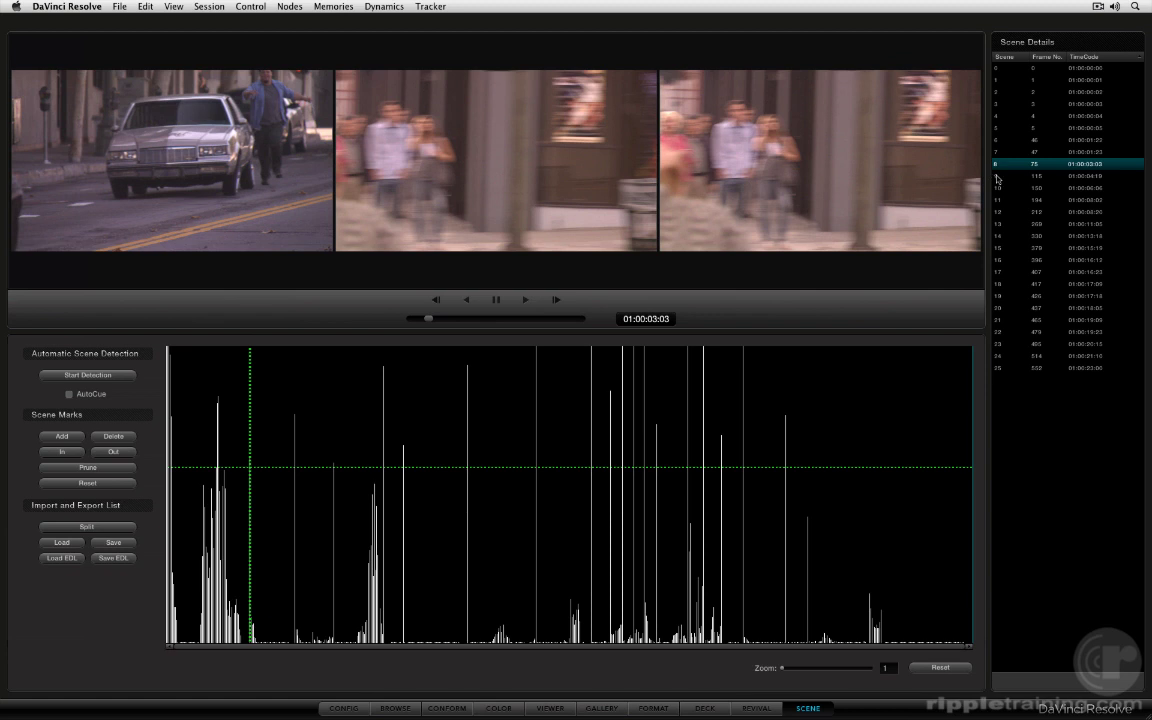
pyautogui.click(998, 177)
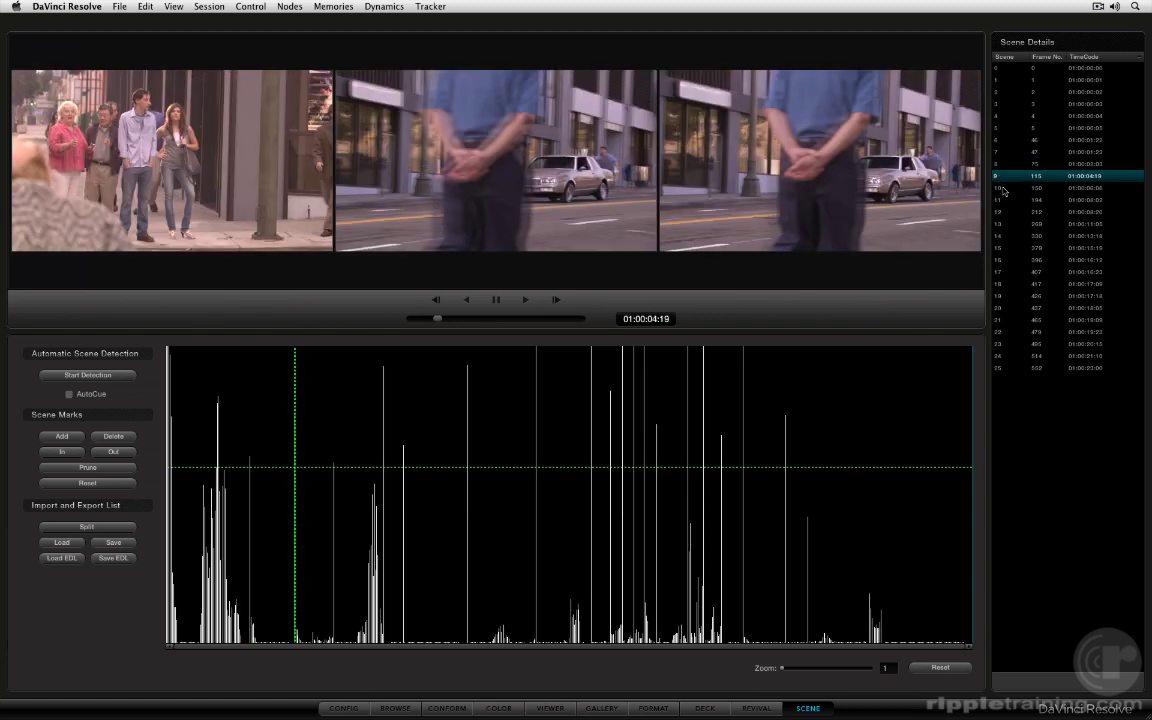
pyautogui.click(1003, 189)
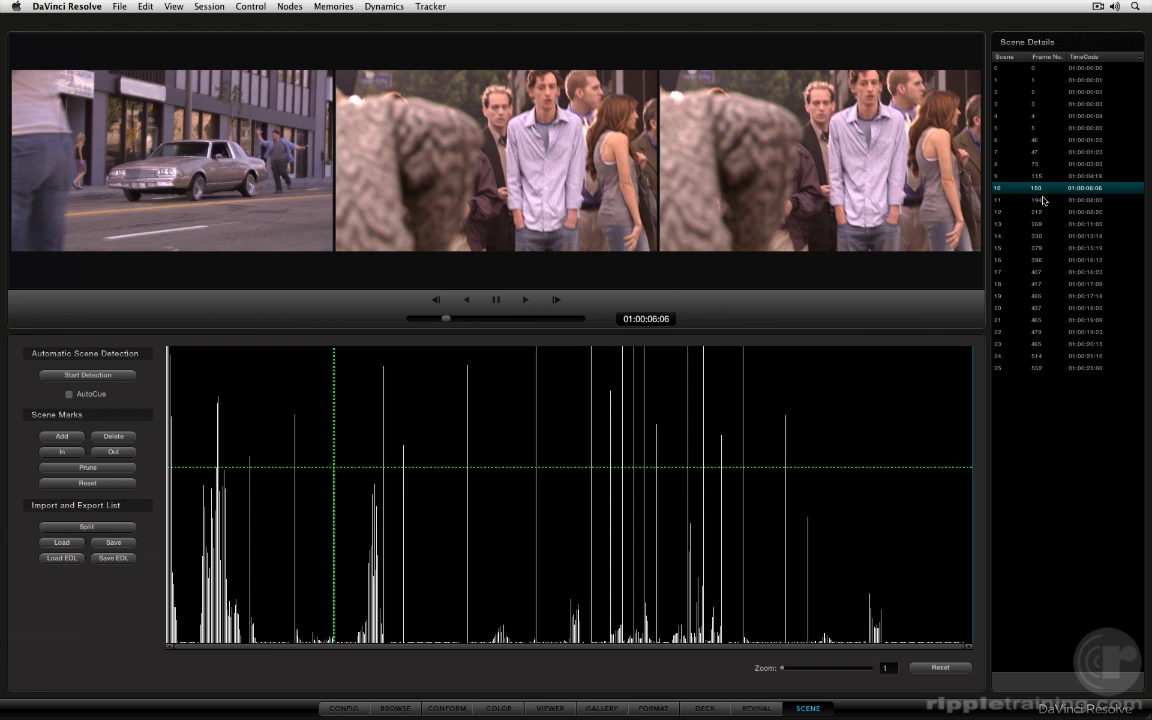
pyautogui.click(1003, 200)
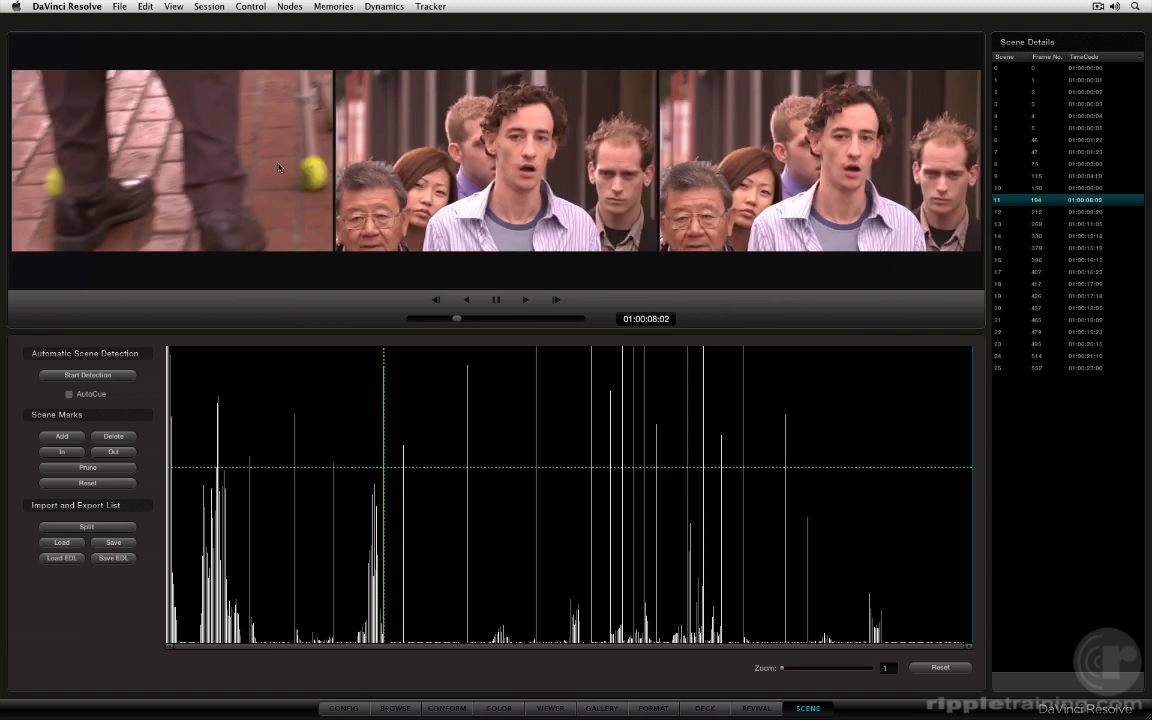
pyautogui.click(1046, 213)
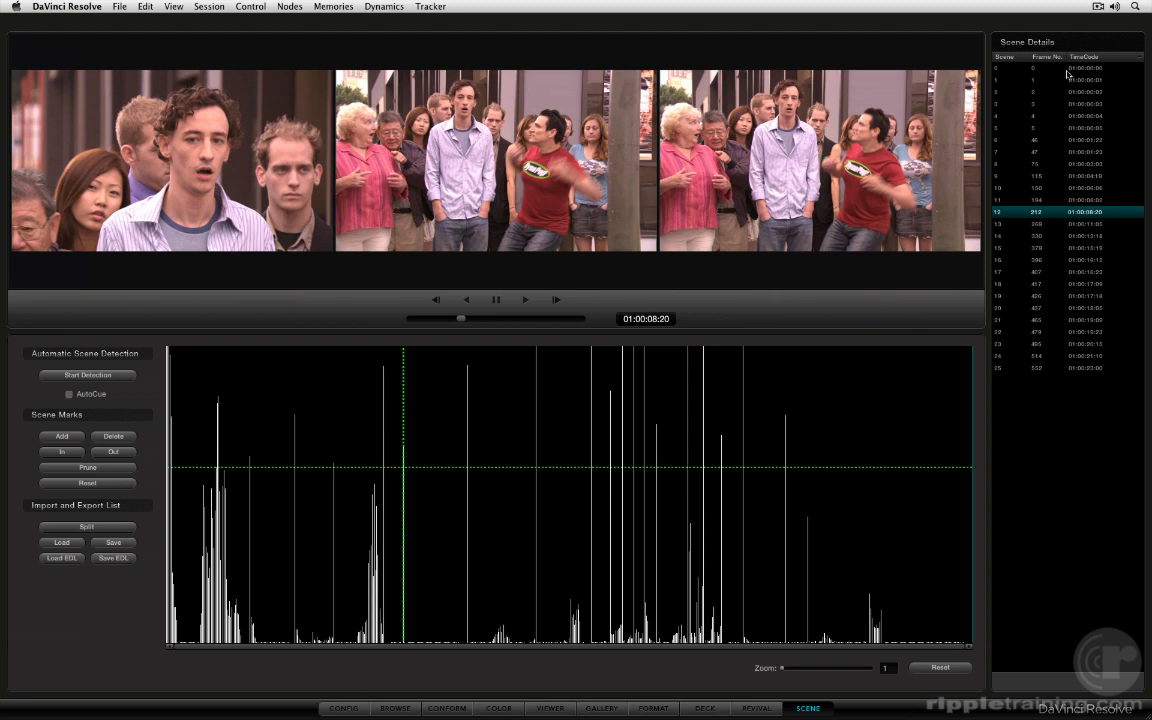
pyautogui.click(1005, 80)
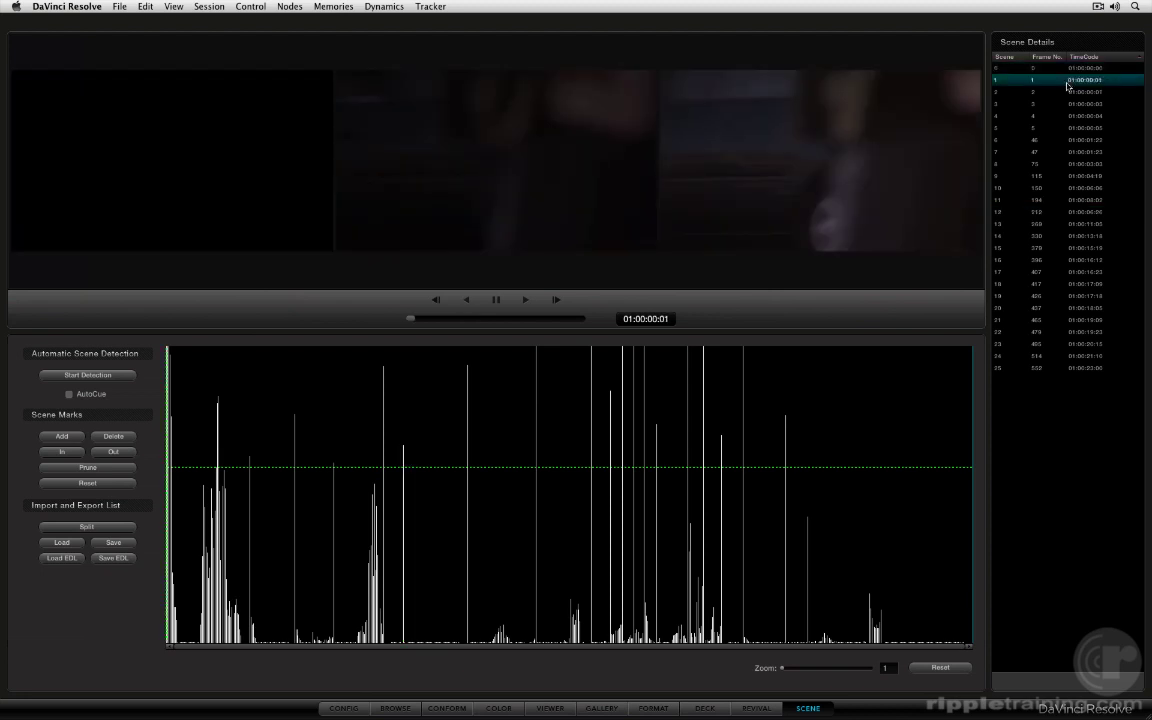
pyautogui.click(1068, 92)
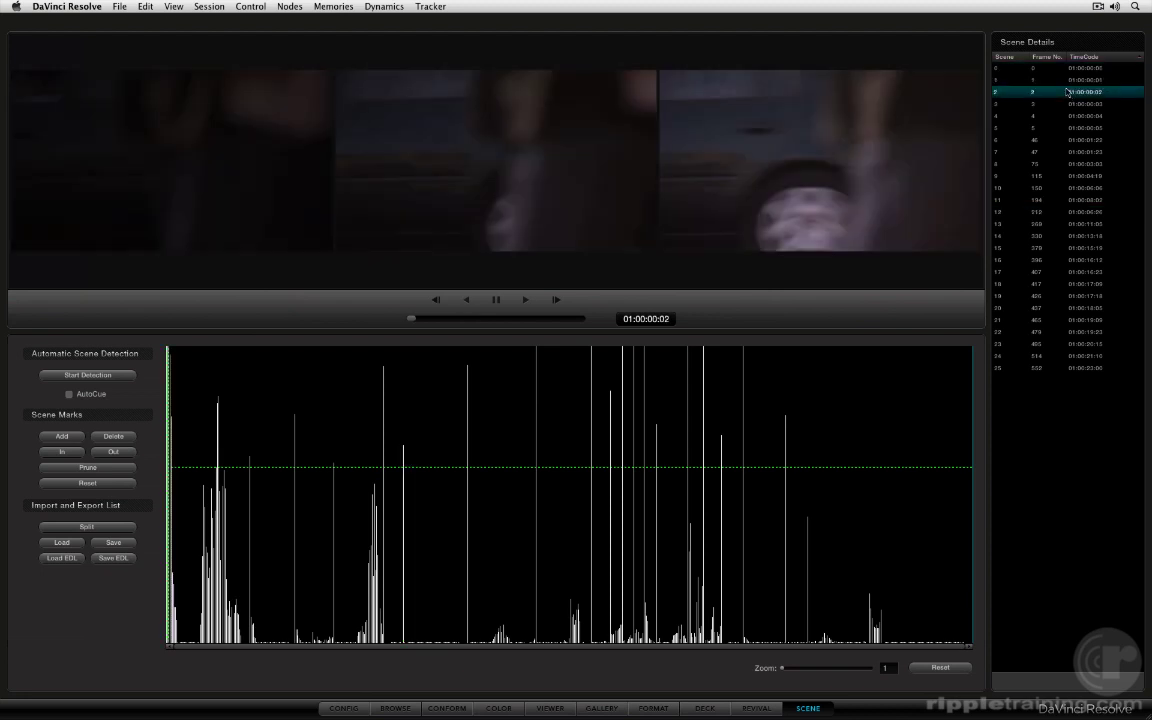
pyautogui.click(1068, 104)
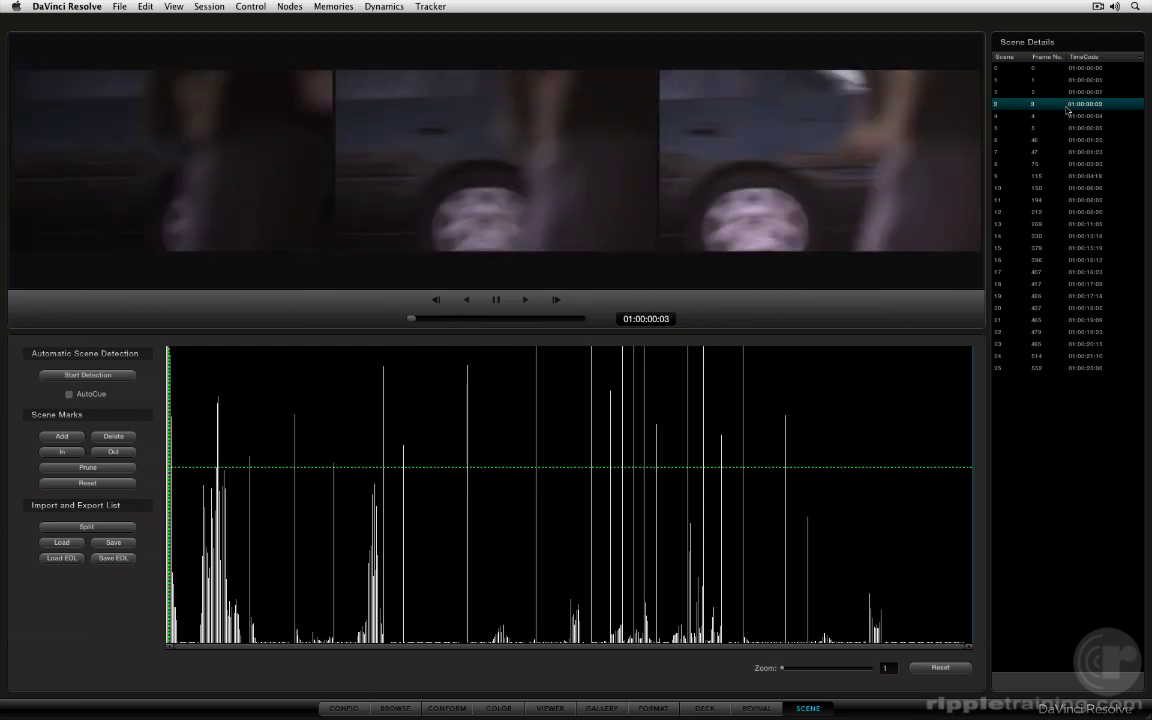
pyautogui.click(1068, 116)
pyautogui.click(1068, 128)
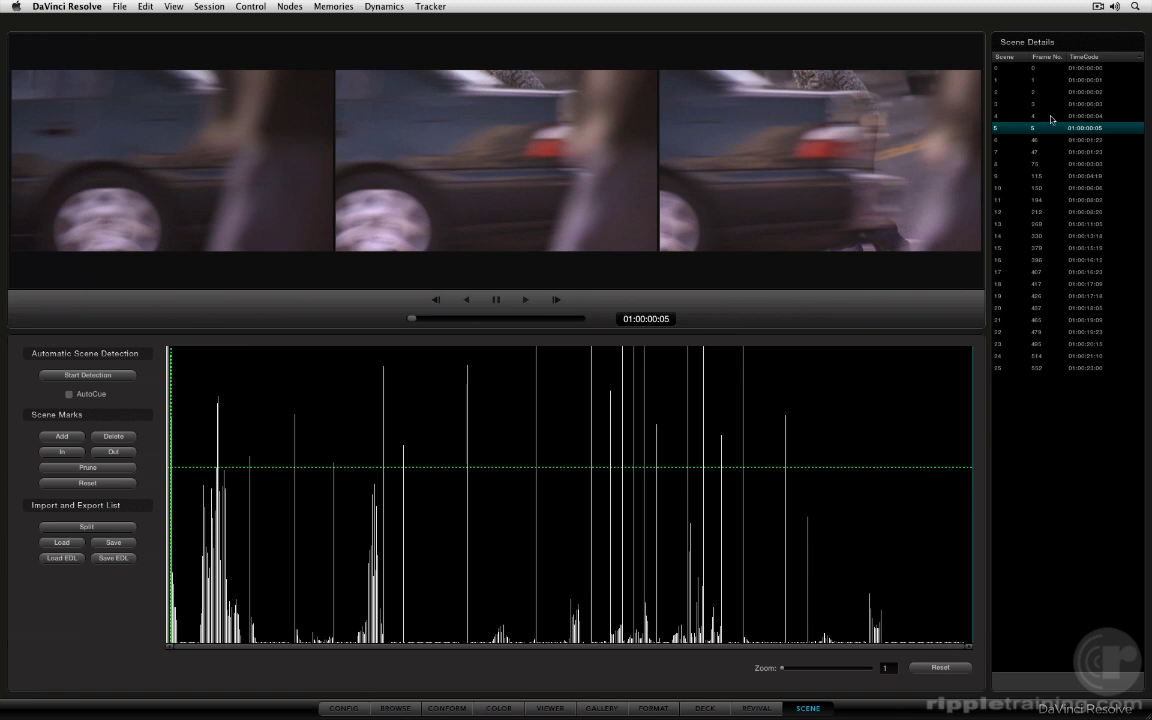
pyautogui.click(1050, 80)
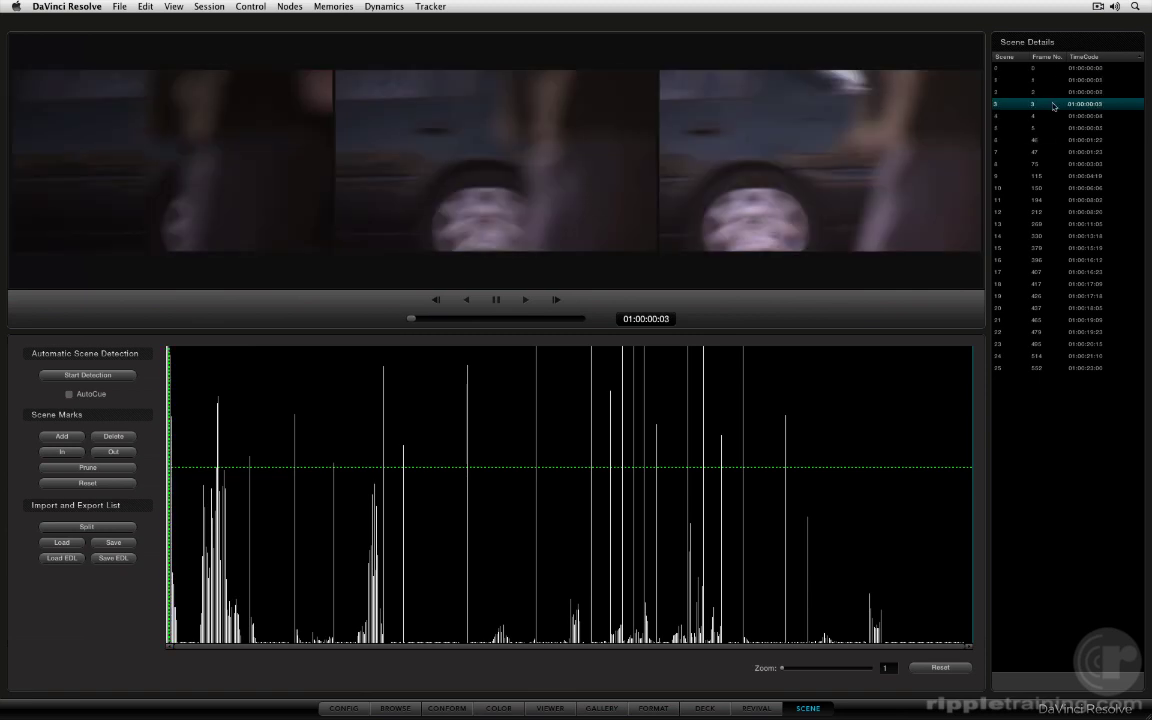
pyautogui.click(1046, 128)
pyautogui.click(1048, 188)
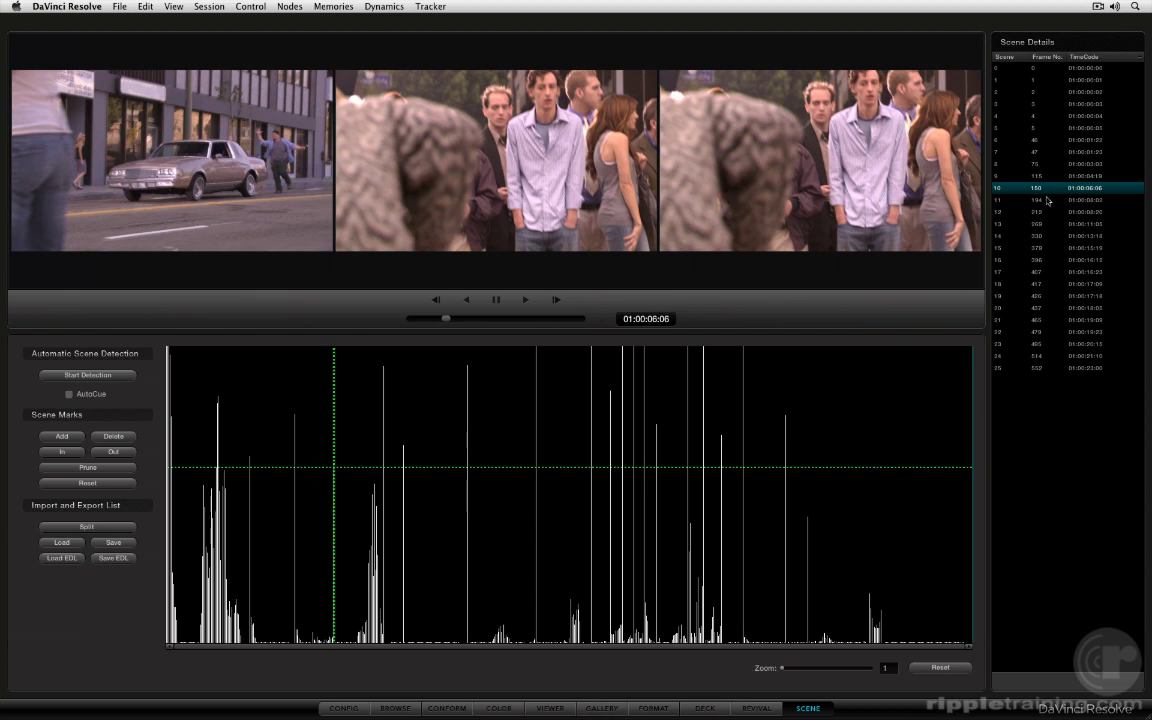
pyautogui.click(1052, 212)
pyautogui.click(1062, 274)
pyautogui.click(1060, 165)
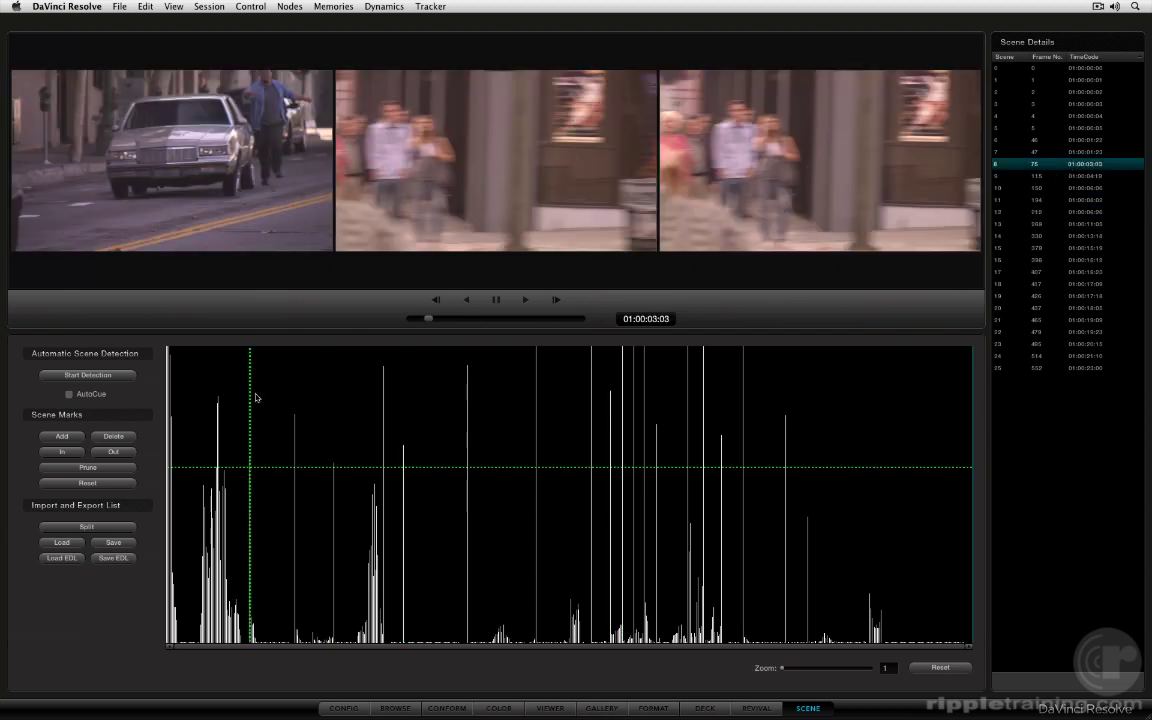
pyautogui.click(1039, 152)
pyautogui.moveTo(230, 375); pyautogui.dragTo(153, 380)
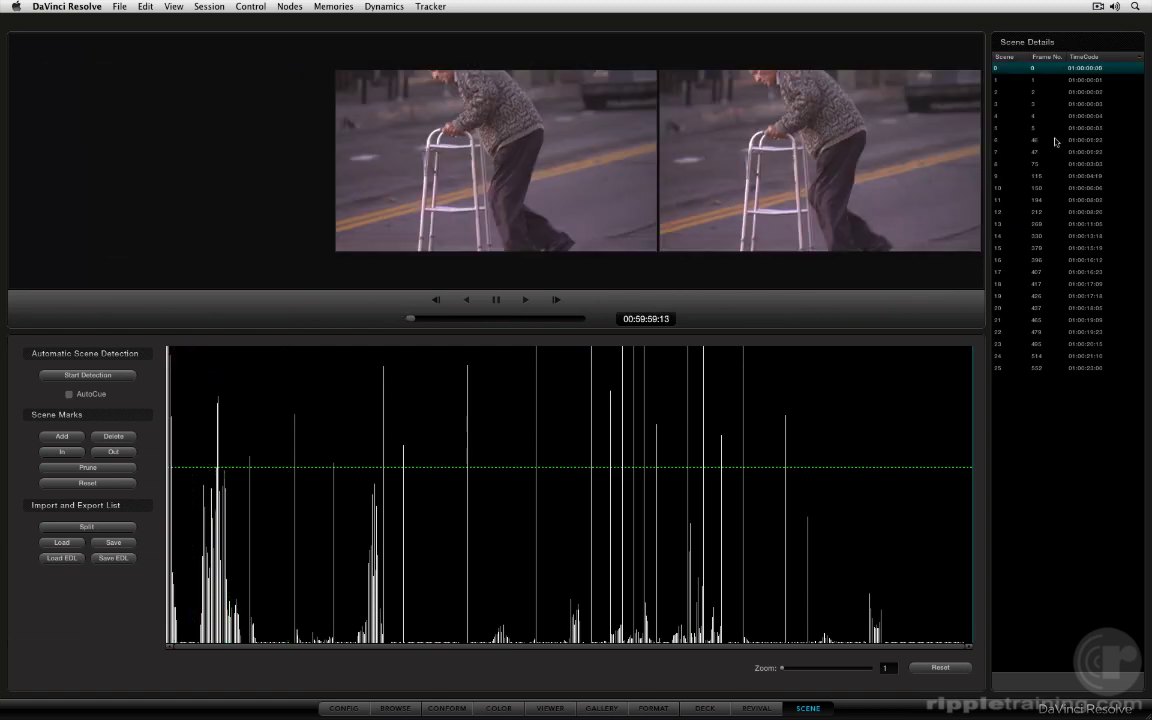
pyautogui.click(1071, 81)
pyautogui.click(1071, 92)
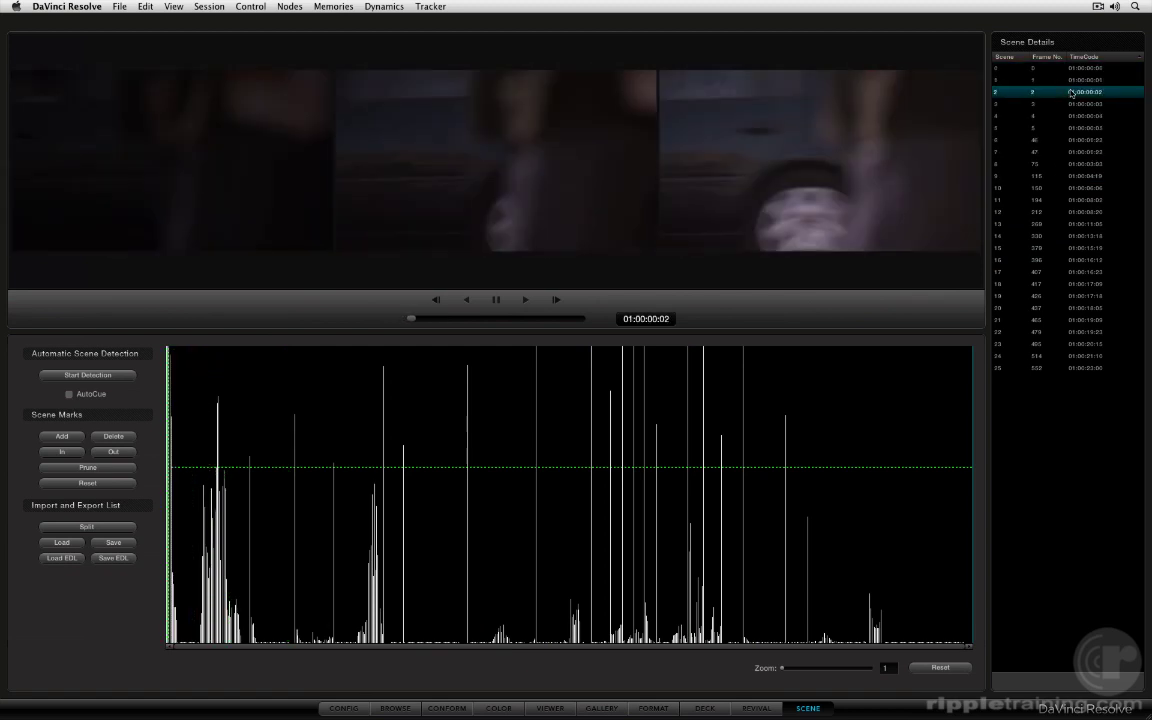
pyautogui.click(1074, 103)
pyautogui.click(1075, 69)
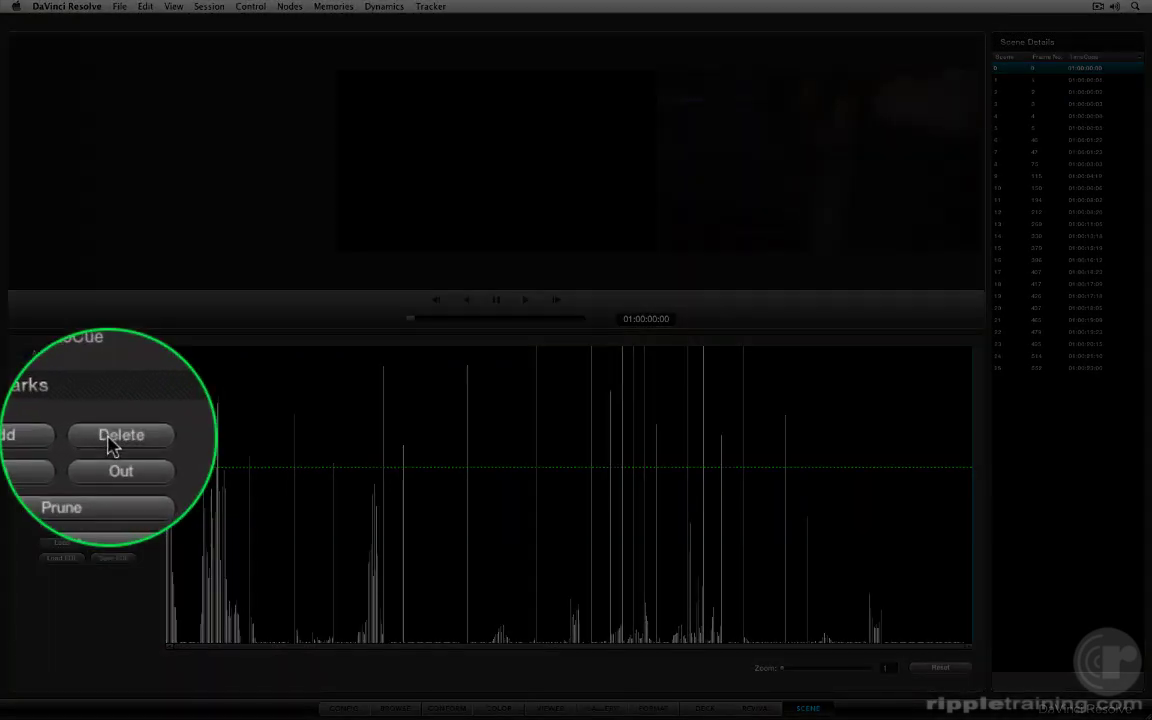
# - Delete the spurious scene marks at frames 1–5, 46 and 47, leaving 19 scenes
pyautogui.click(104, 444)
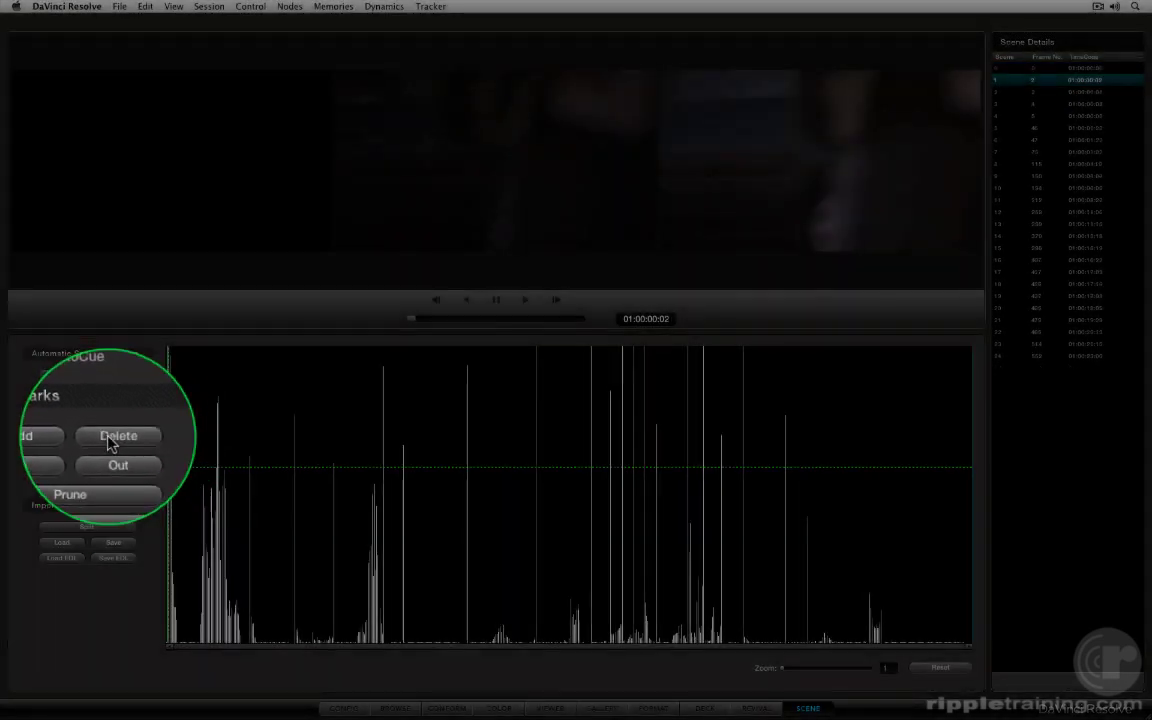
pyautogui.click(109, 440)
pyautogui.click(109, 440)
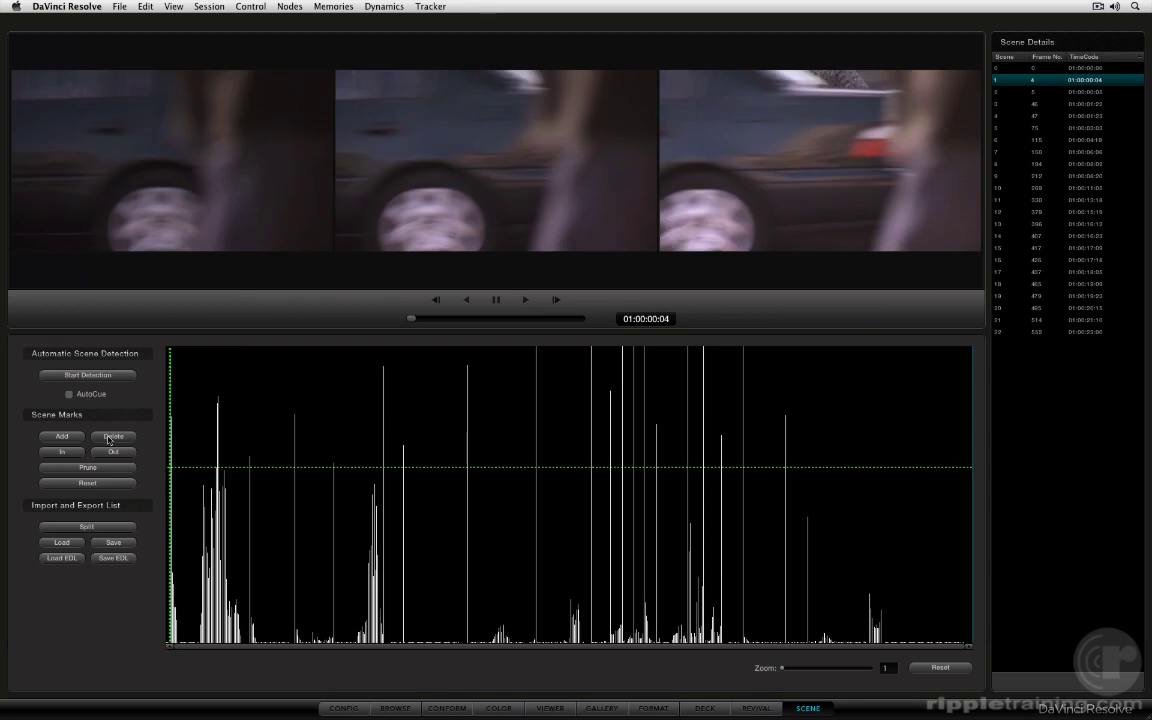
pyautogui.click(109, 440)
pyautogui.click(109, 440)
pyautogui.click(109, 440)
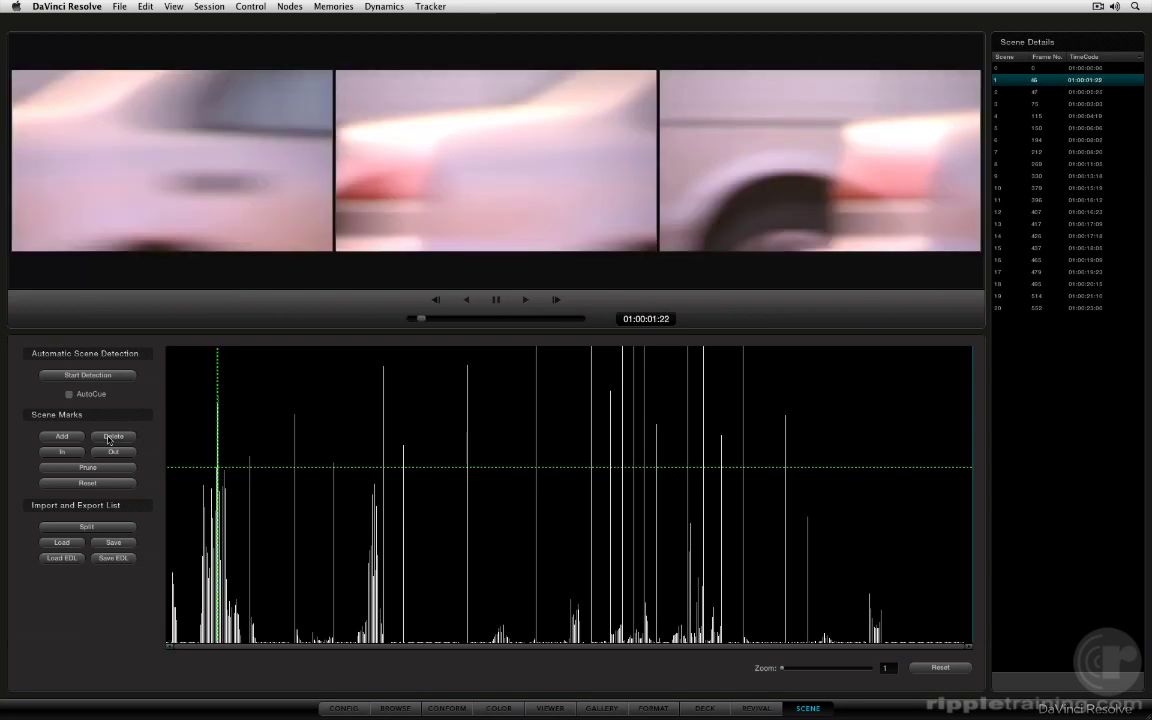
pyautogui.click(109, 440)
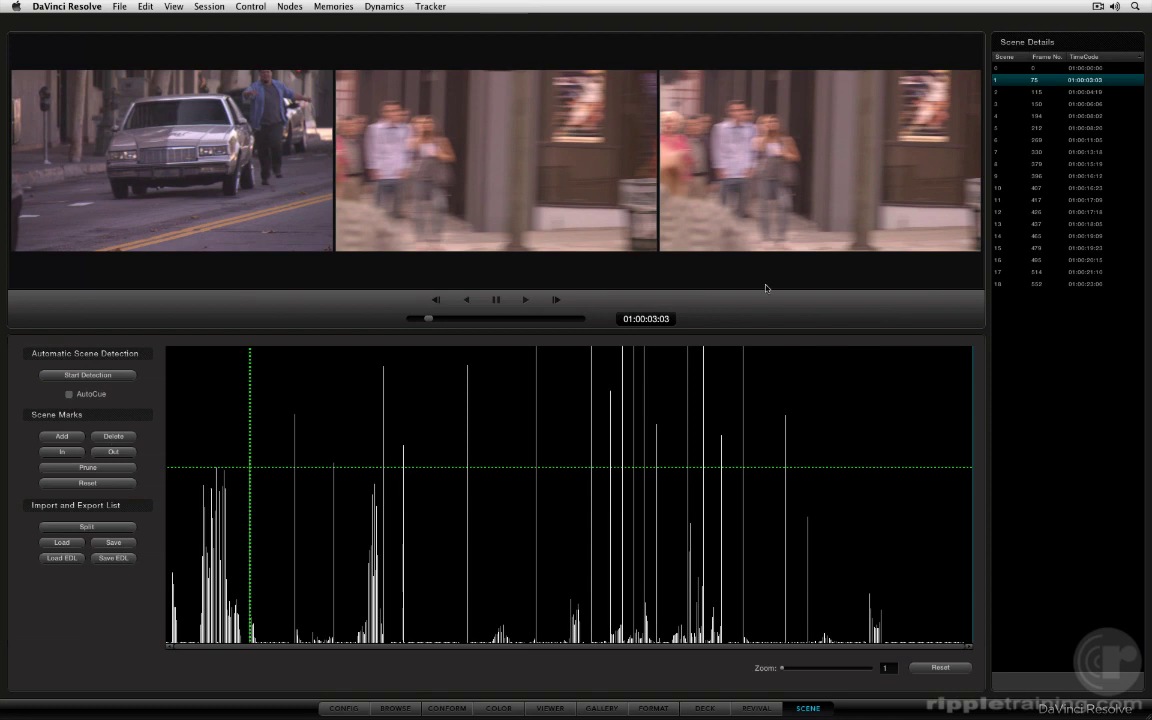
pyautogui.click(1104, 92)
pyautogui.click(1100, 104)
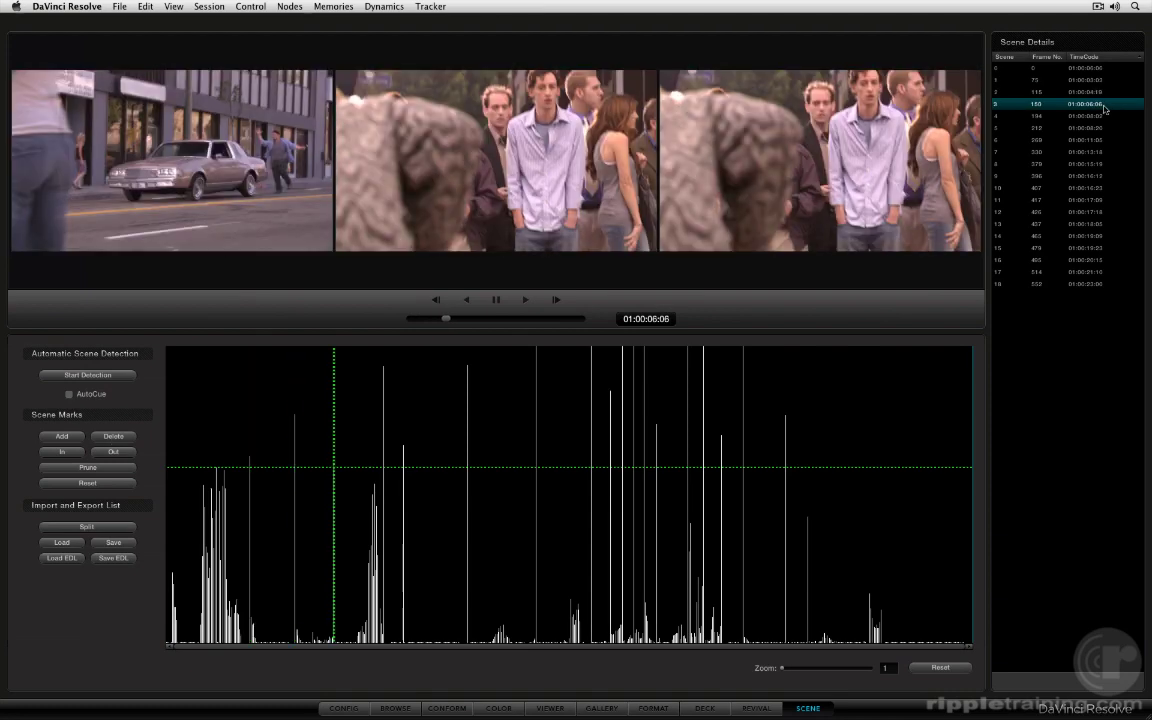
pyautogui.click(1100, 117)
pyautogui.click(1097, 128)
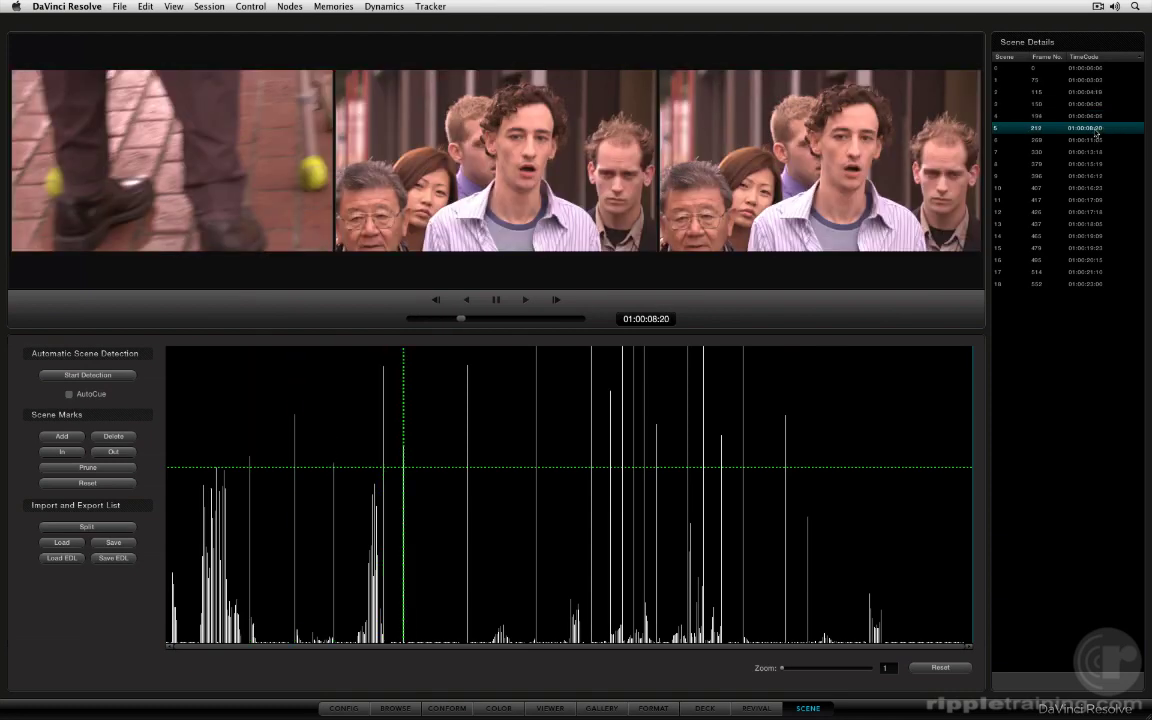
pyautogui.click(1095, 140)
pyautogui.click(1093, 153)
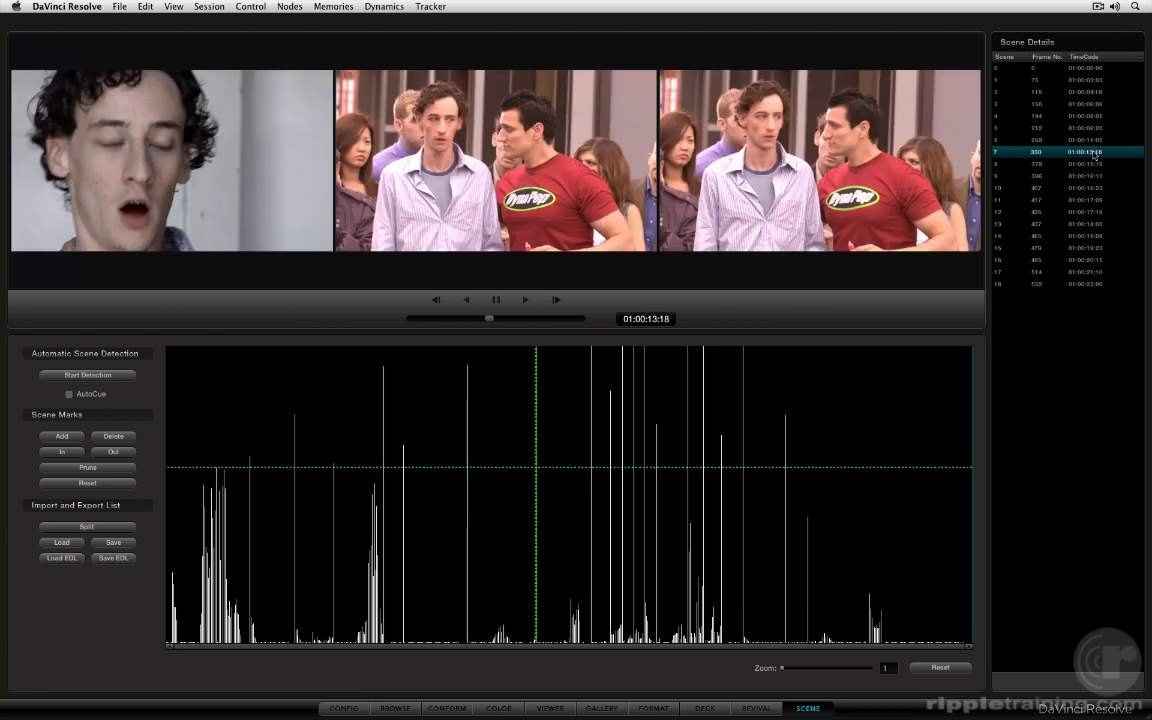
pyautogui.click(1094, 165)
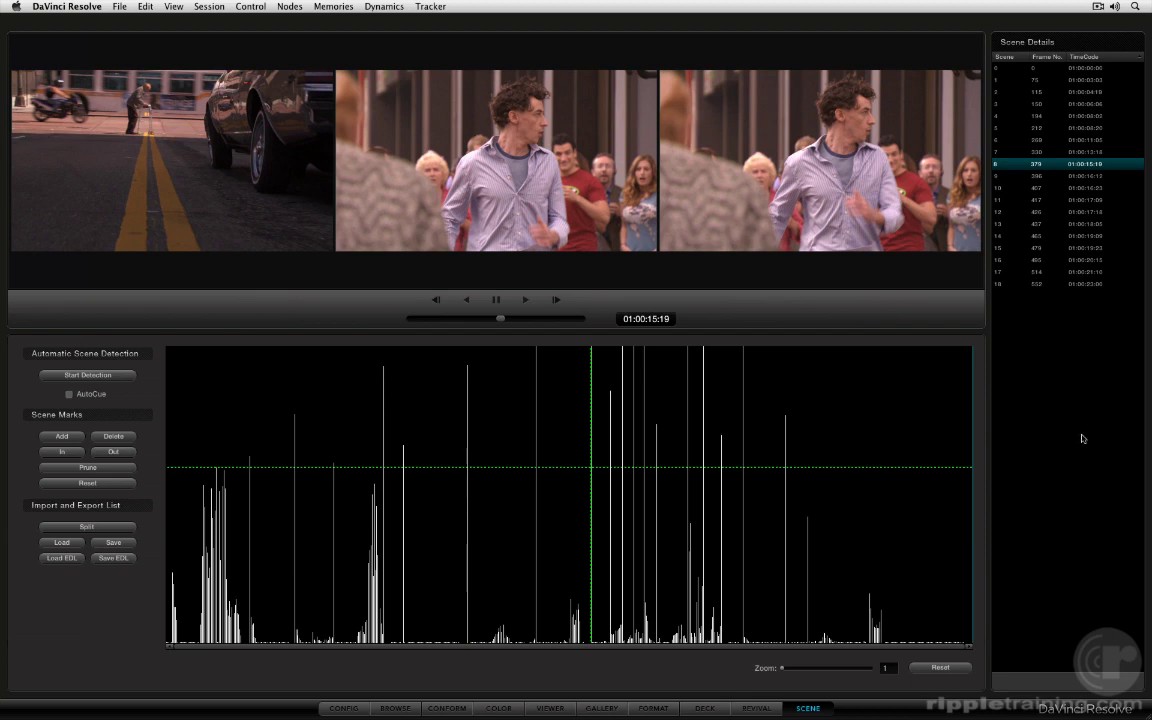
pyautogui.press('Up')
pyautogui.press('Down')
pyautogui.press('Down')
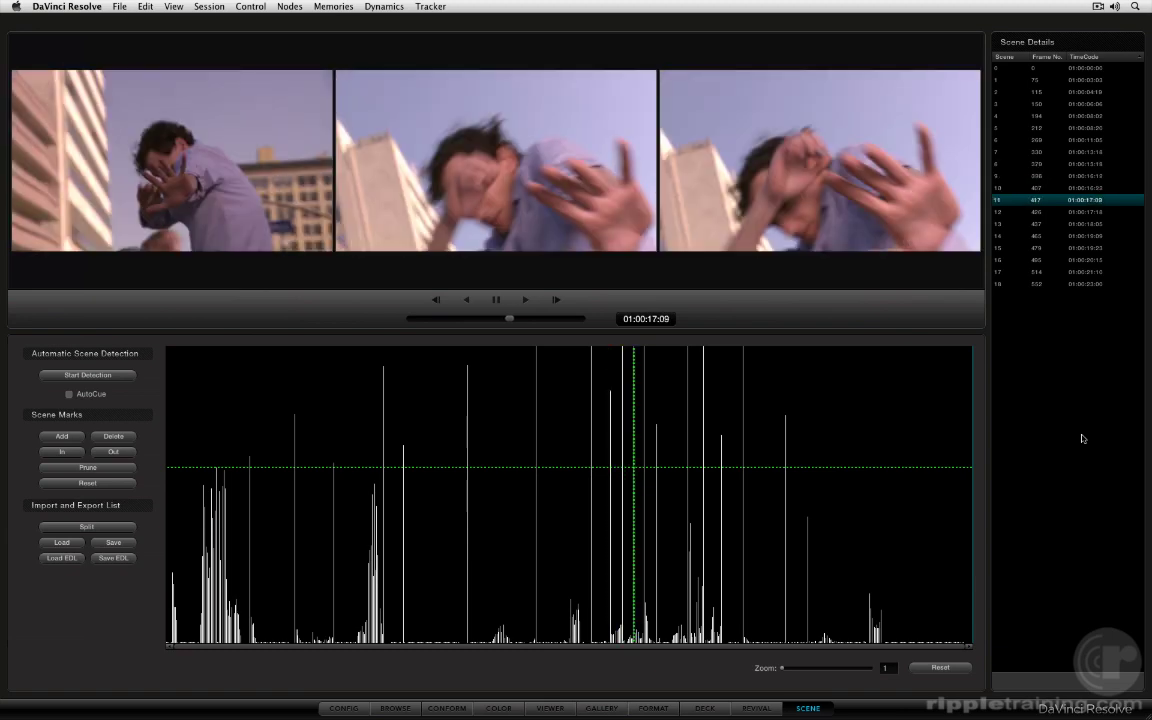
pyautogui.press('Down')
pyautogui.press('Down')
pyautogui.press('Down')
pyautogui.press('Down')
pyautogui.press('Down')
pyautogui.press('Down')
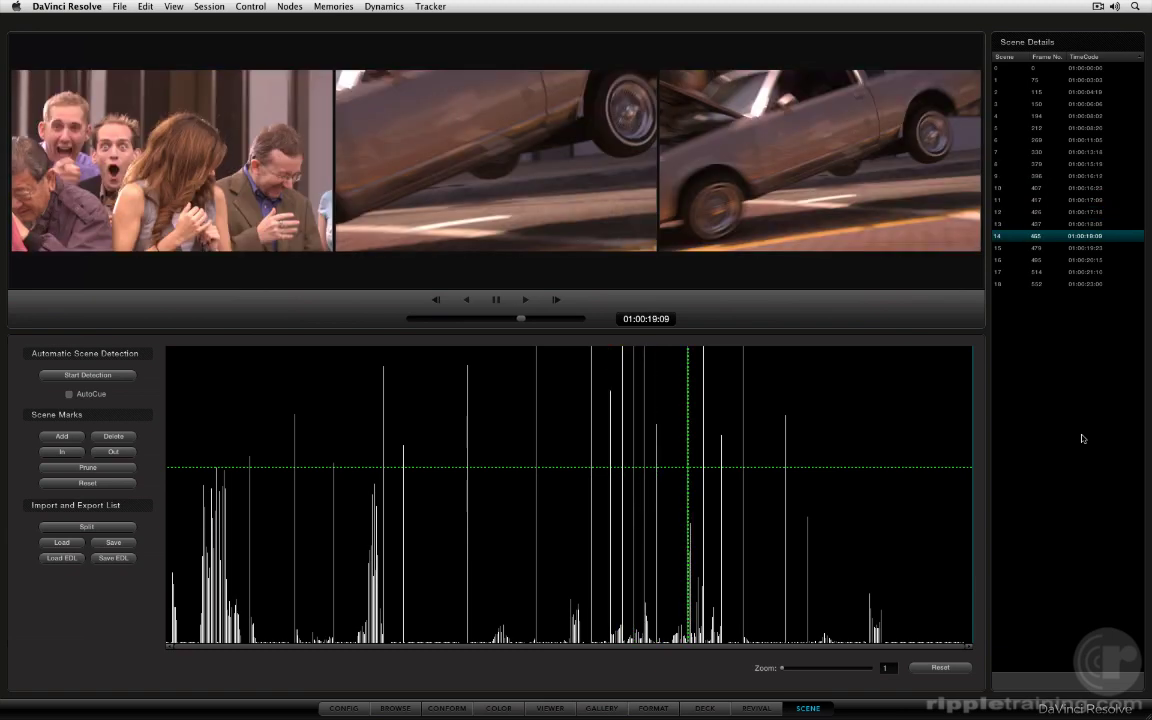
pyautogui.press('Up')
pyautogui.press('Up')
pyautogui.press('Up')
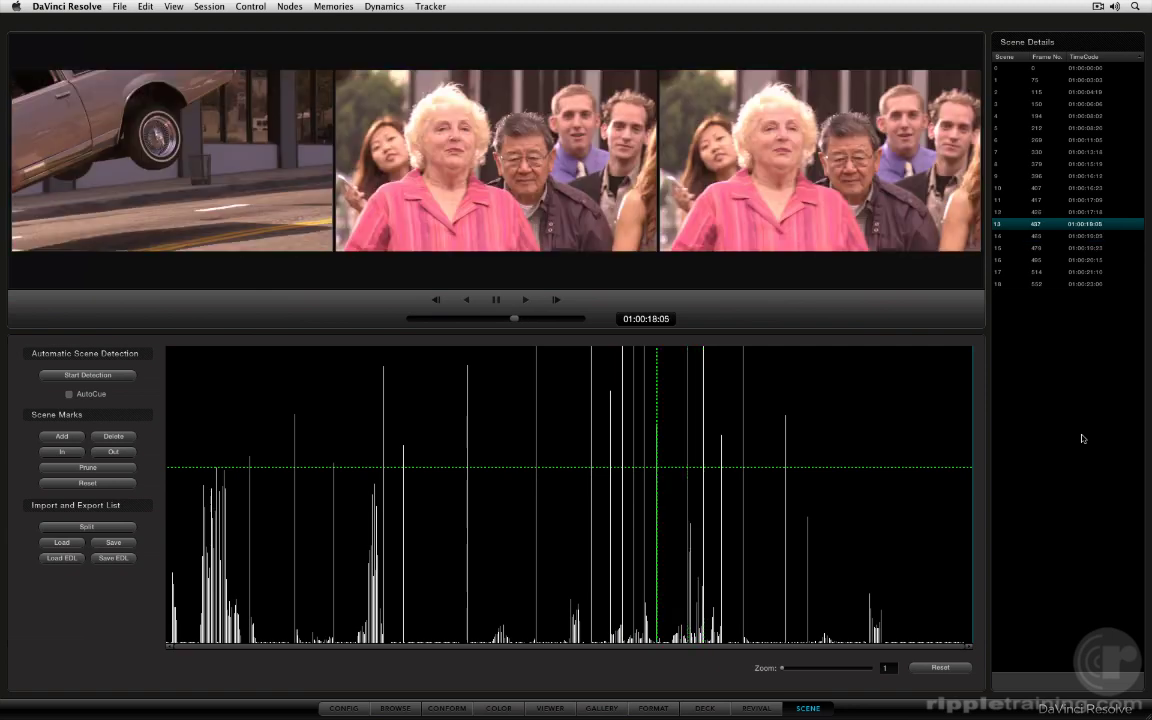
pyautogui.press('Up')
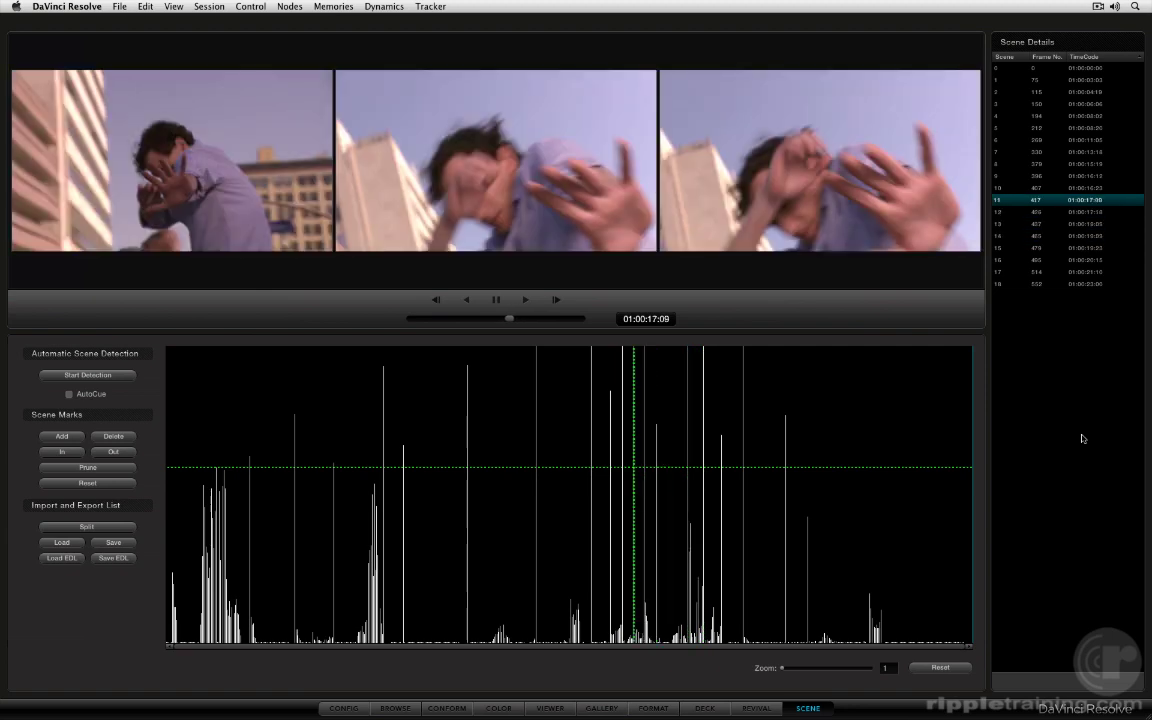
# - Delete the false cut at frame 417, then step through and scrub to the missed cut at 01:00:15:10
pyautogui.click(114, 437)
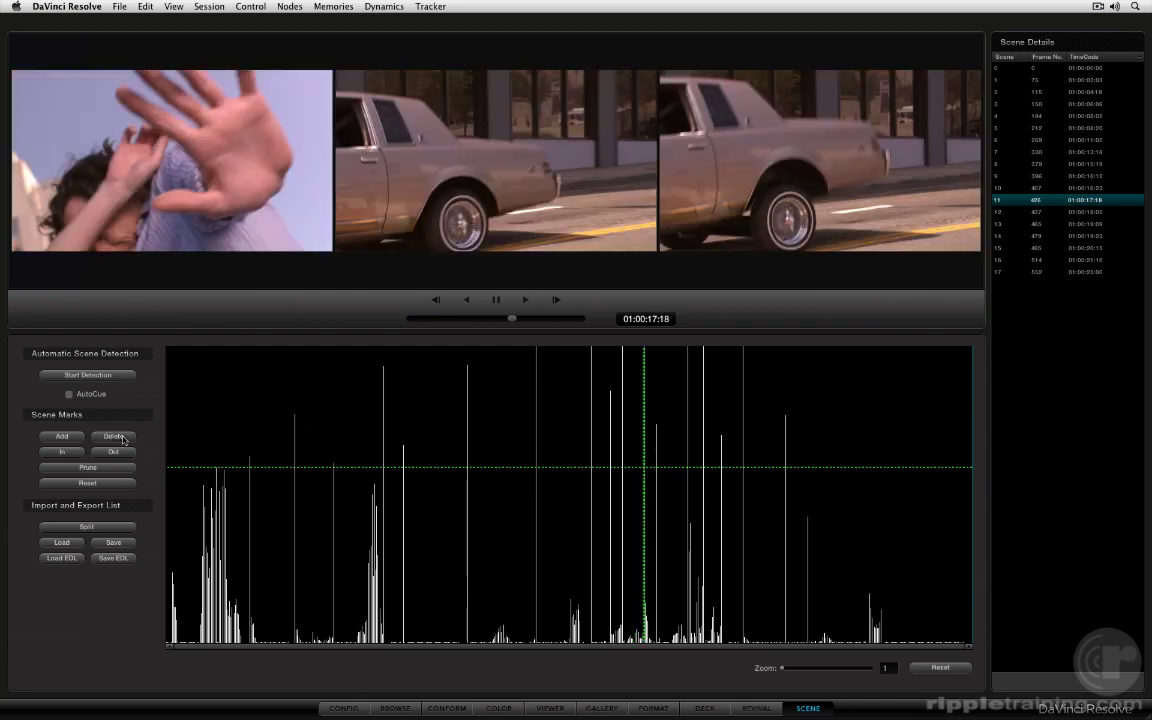
pyautogui.press('Down')
pyautogui.press('Down')
pyautogui.press('Down')
pyautogui.press('Down')
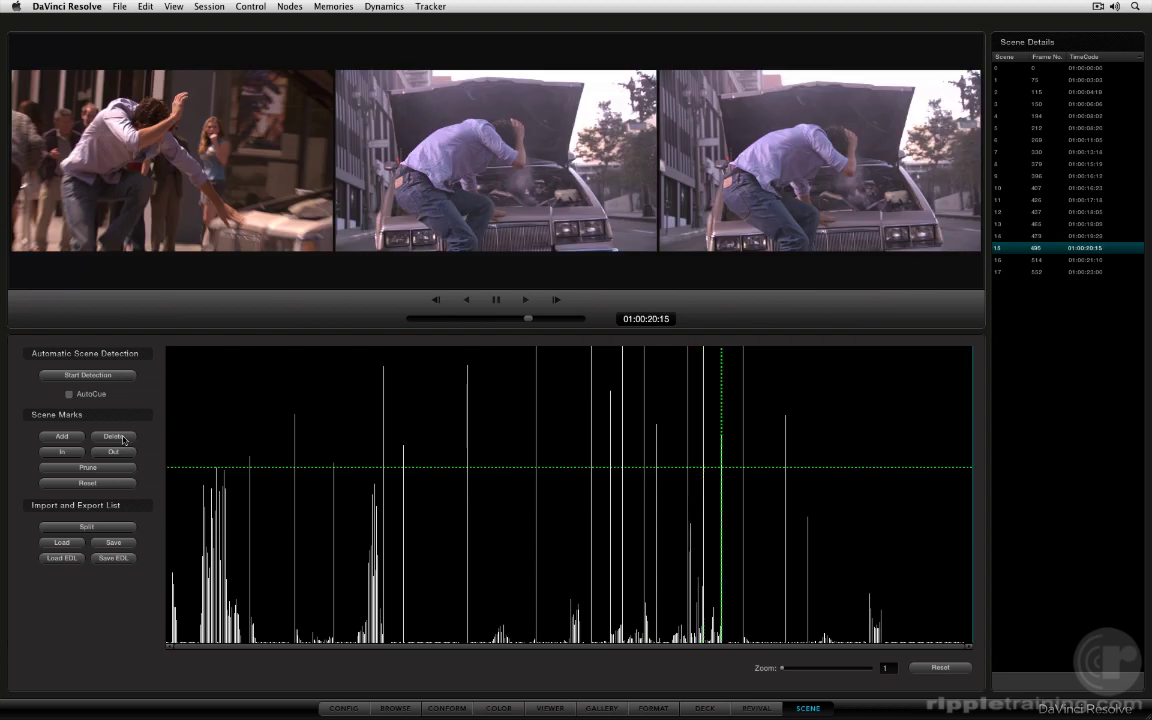
pyautogui.press('Down')
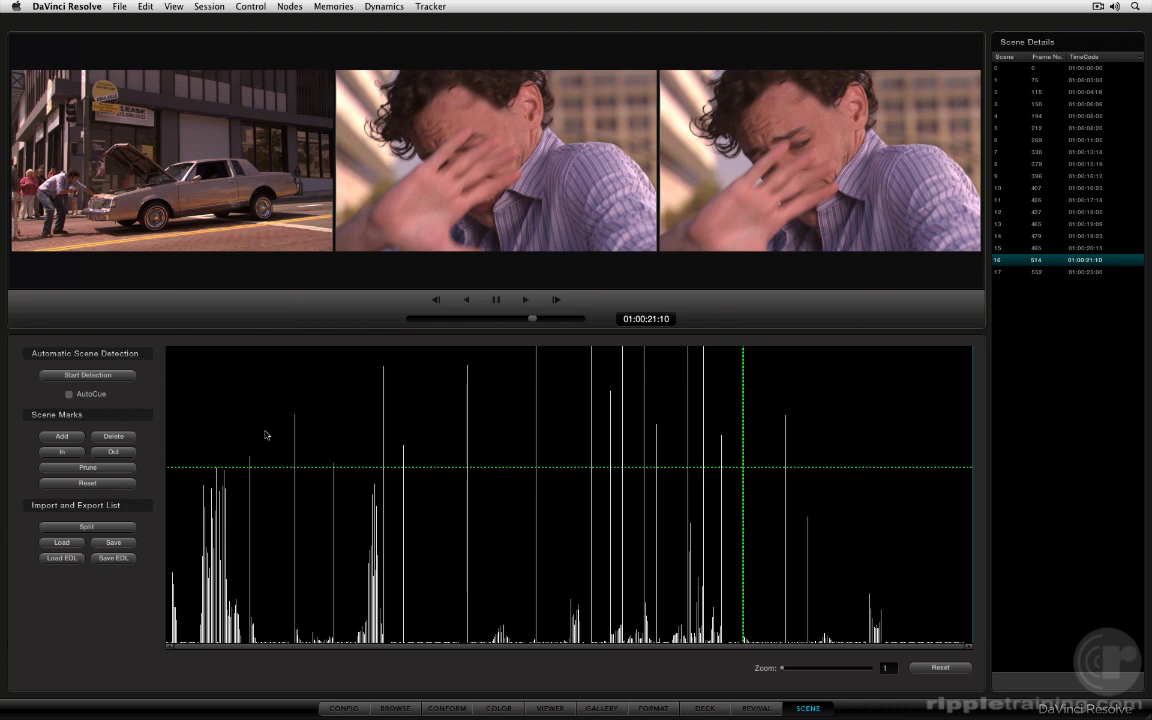
pyautogui.moveTo(253, 437); pyautogui.dragTo(582, 475)
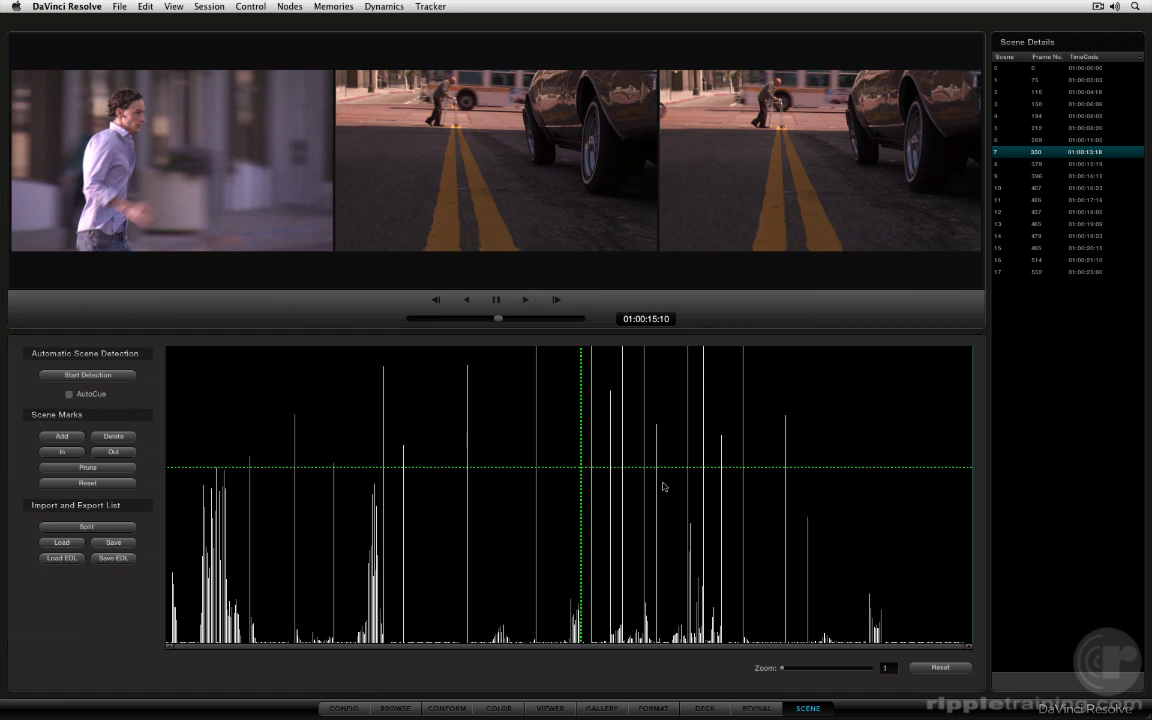
# - Add a scene mark at frame 370 (01:00:15:10), then scrub the clip to review all cuts
pyautogui.click(75, 441)
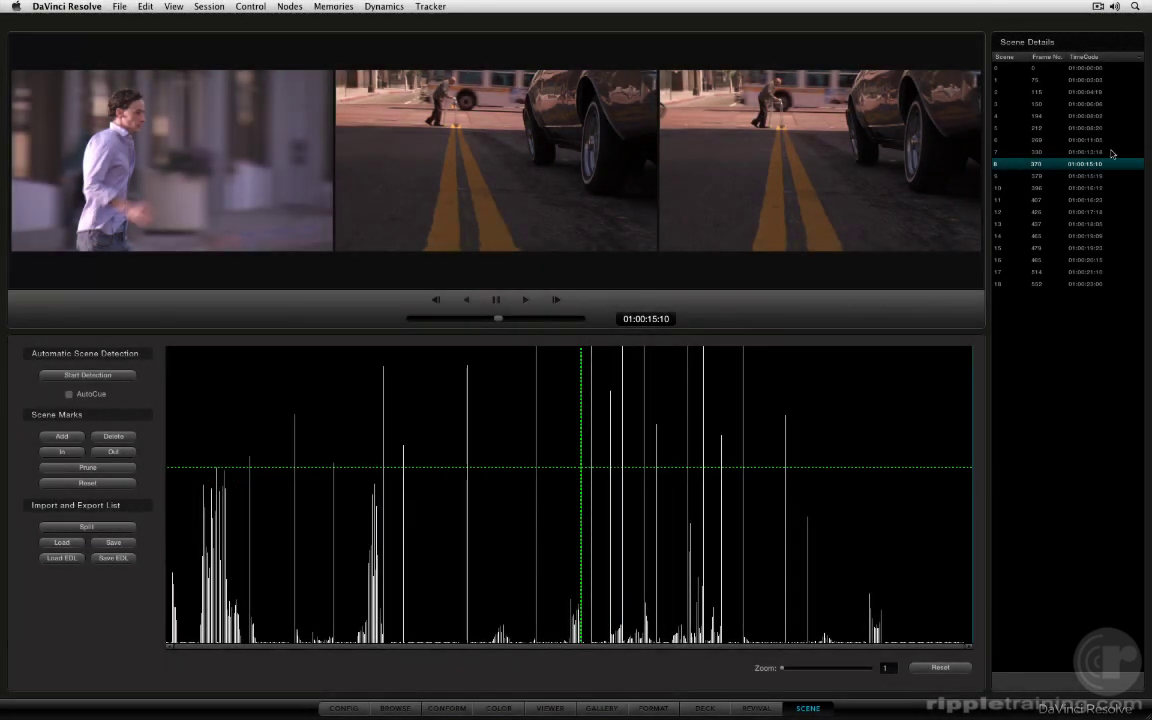
pyautogui.click(566, 418)
pyautogui.moveTo(566, 418); pyautogui.dragTo(651, 470)
pyautogui.moveTo(307, 481); pyautogui.dragTo(186, 508)
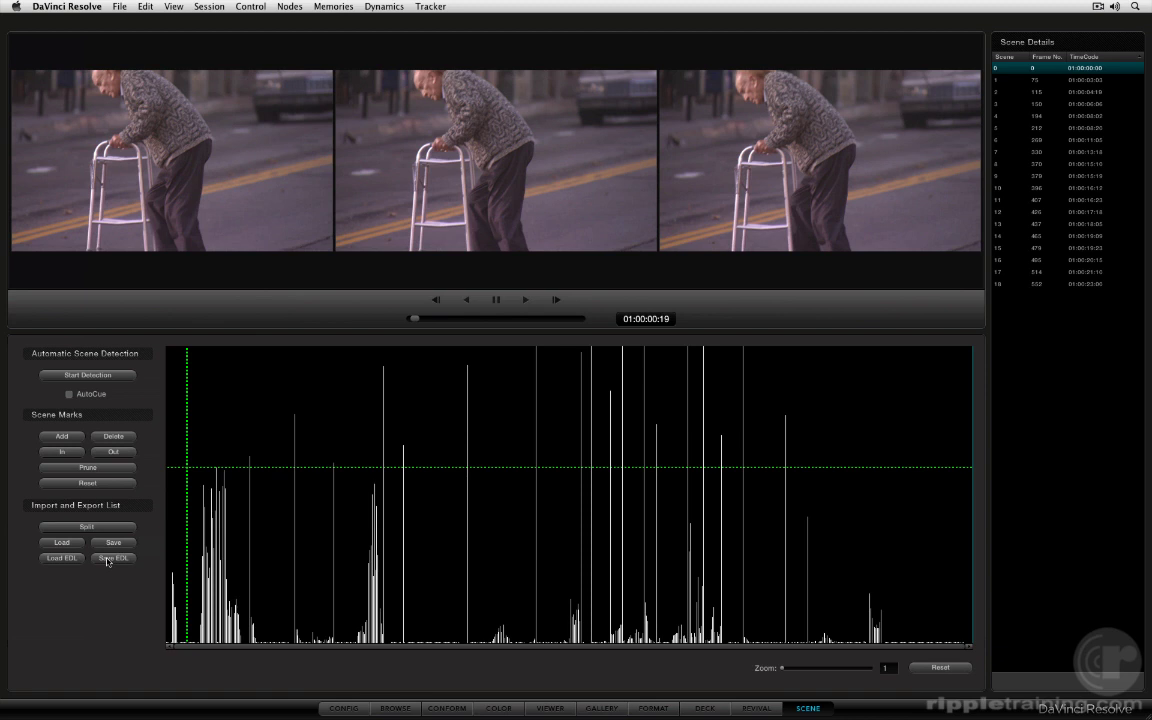
# - Split the clip into 19 separate shots in the Media Pool, accepting the Conform Settings
pyautogui.click(105, 529)
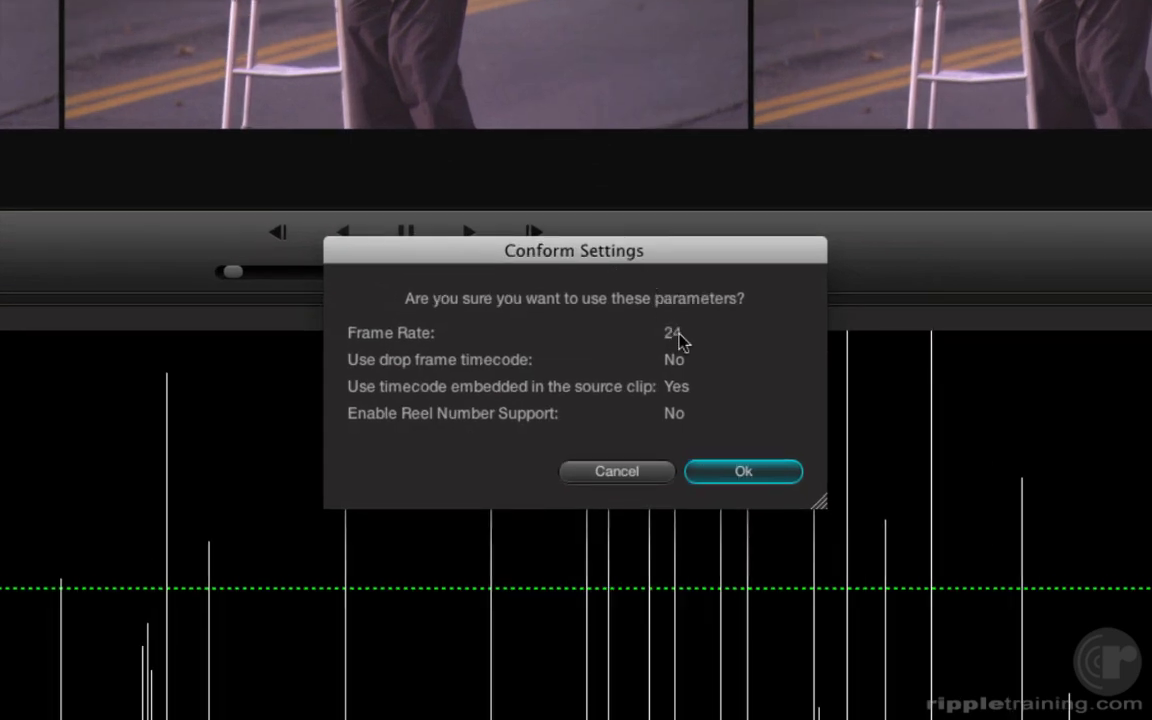
pyautogui.click(768, 476)
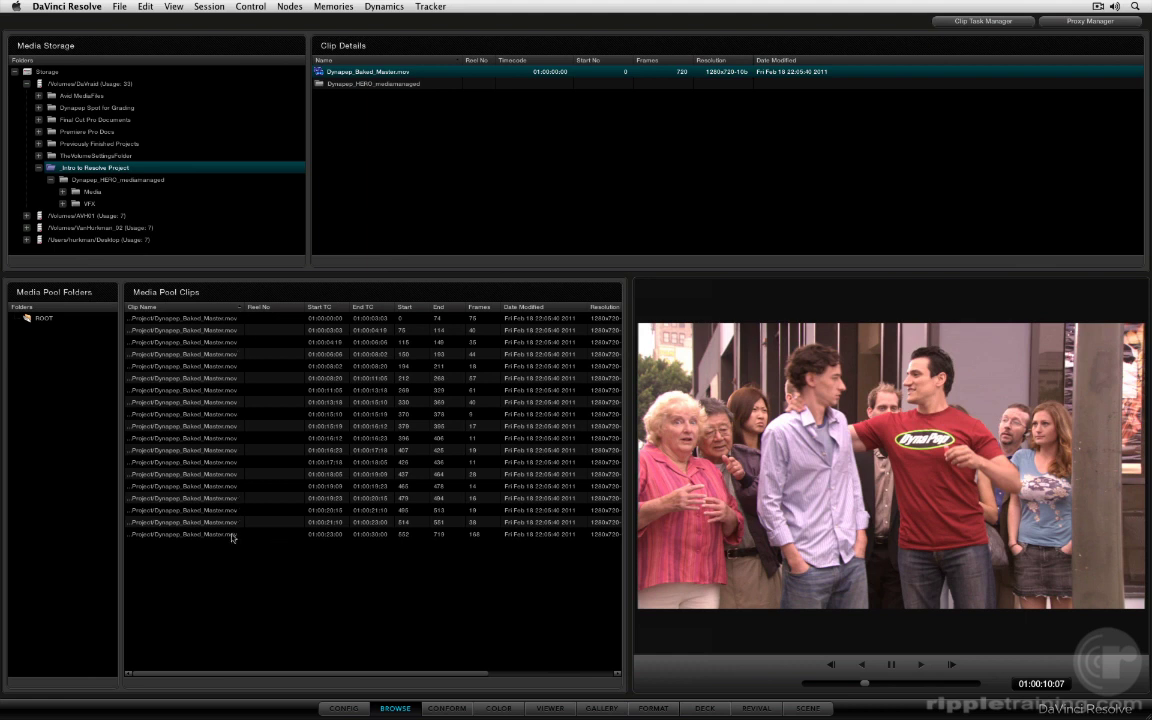
# - Create a Master Session from the split shots on the Conform page and preview its timeline
pyautogui.click(440, 709)
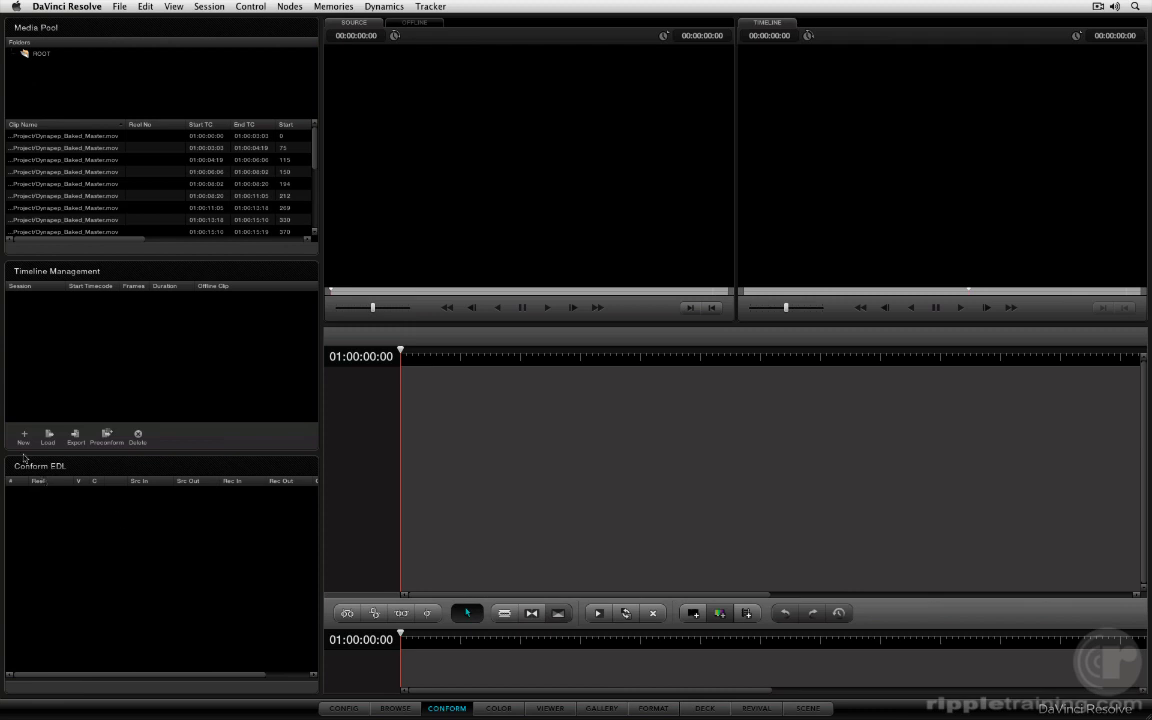
pyautogui.click(22, 437)
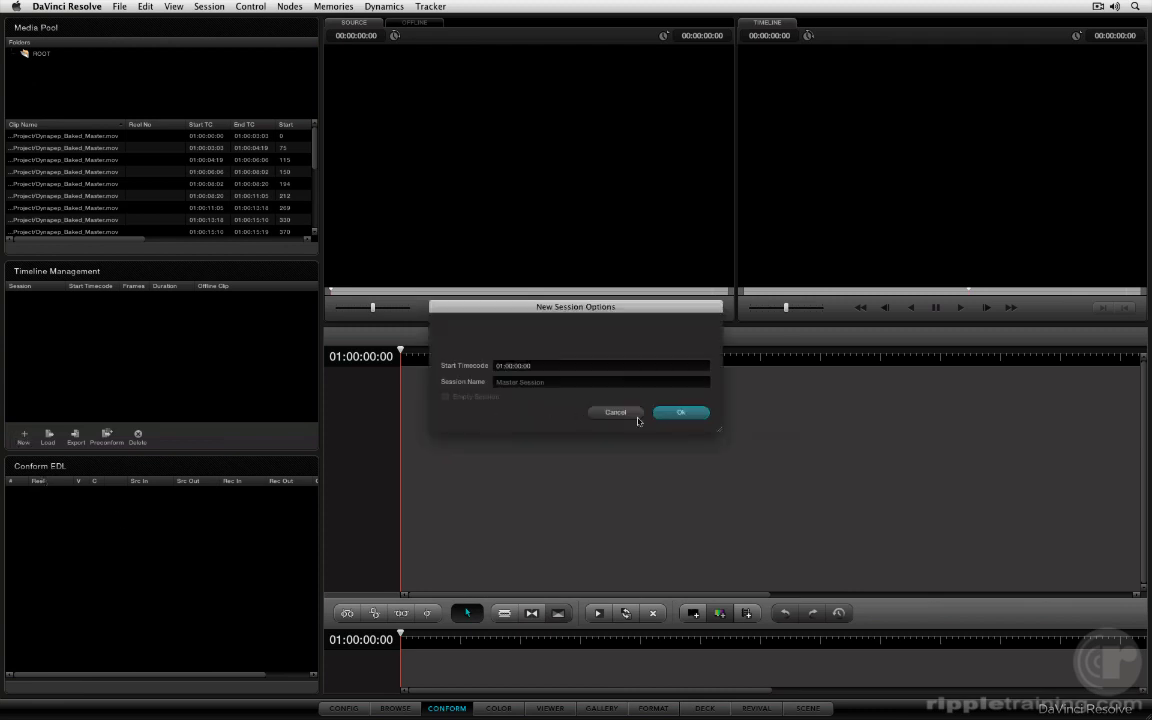
pyautogui.click(680, 412)
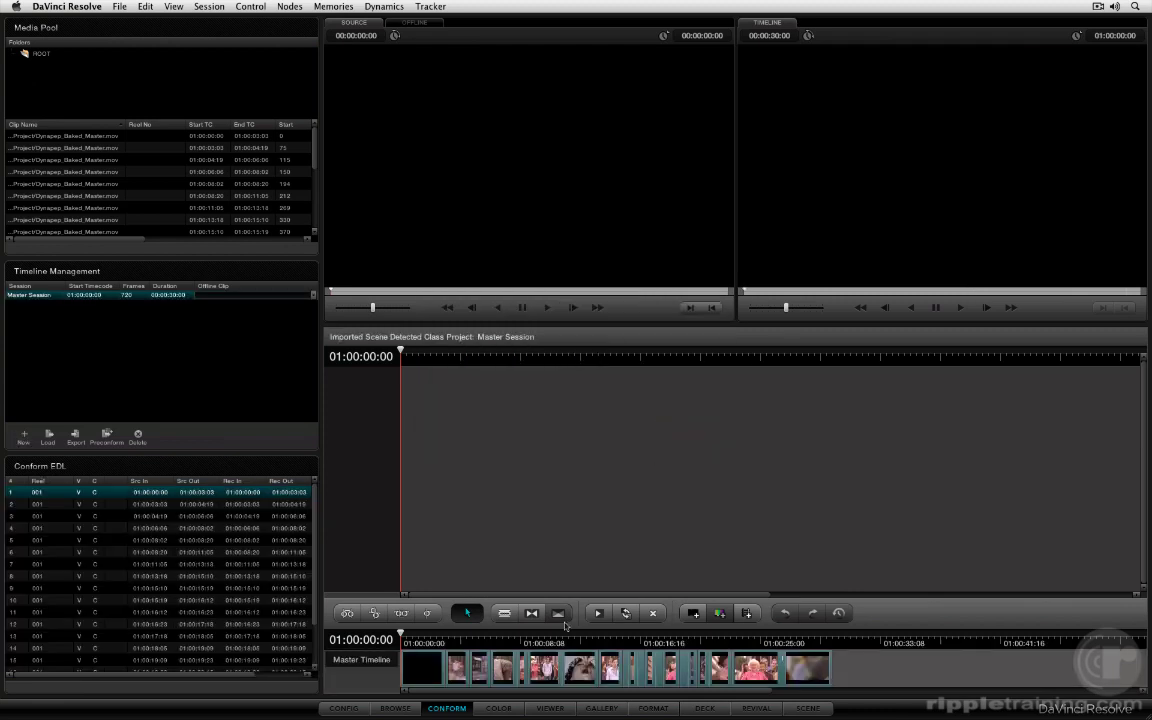
pyautogui.moveTo(462, 644); pyautogui.dragTo(488, 652)
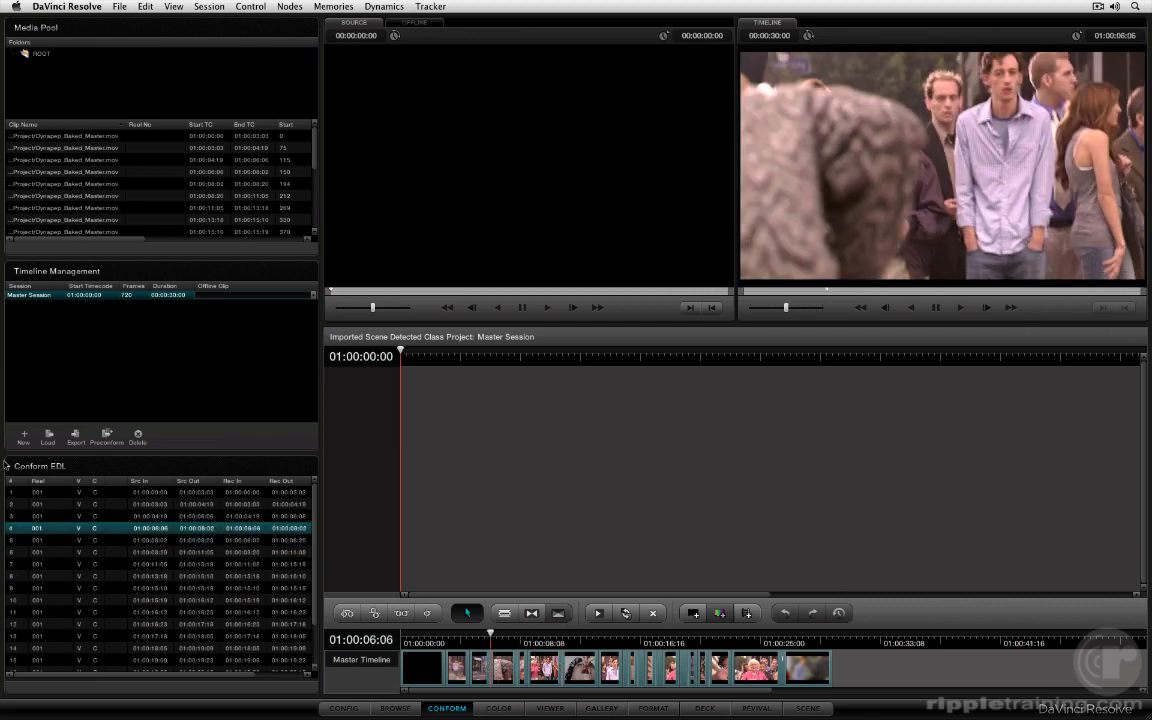
# - Add a new session named 'Grading Session' and scrub its timeline to check the shots
pyautogui.click(24, 436)
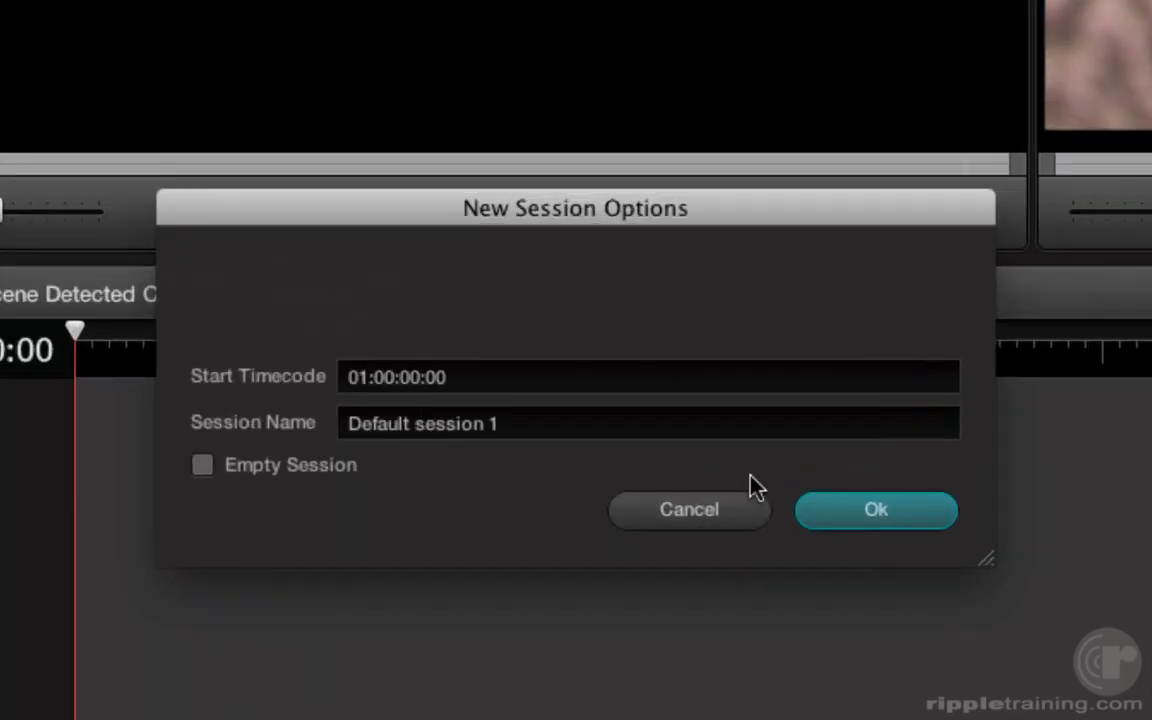
pyautogui.moveTo(543, 388); pyautogui.dragTo(475, 388)
pyautogui.moveTo(349, 424); pyautogui.dragTo(290, 424)
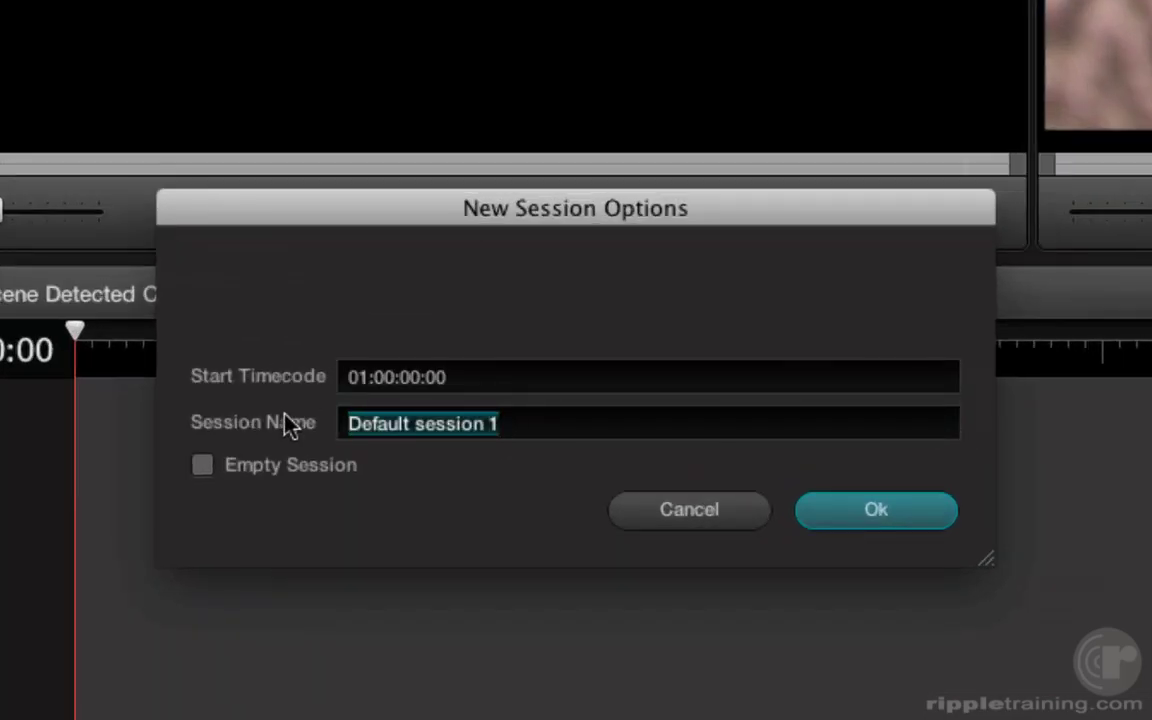
pyautogui.write('Grading Session')
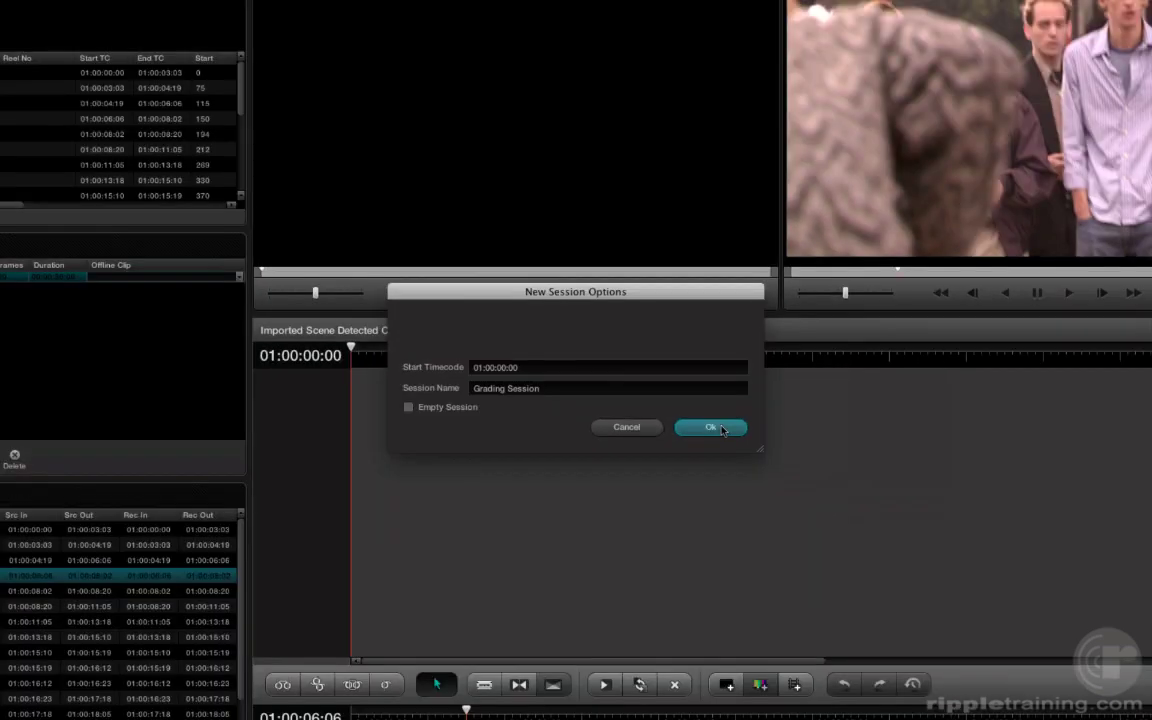
pyautogui.click(876, 509)
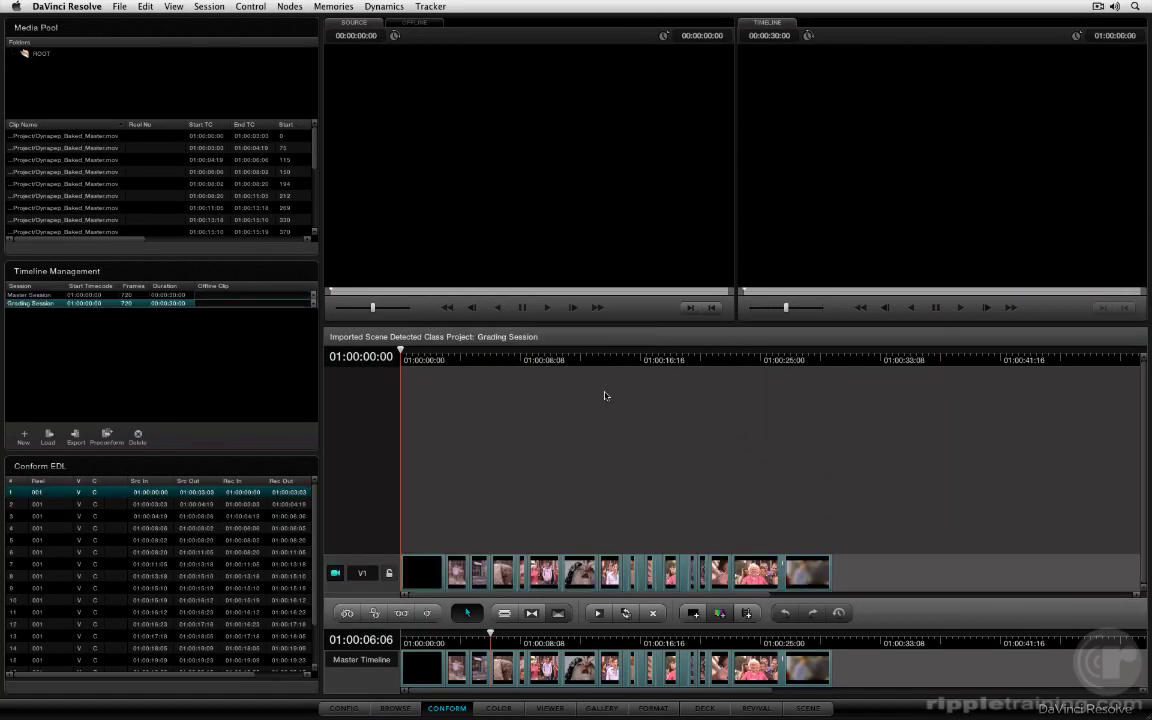
pyautogui.moveTo(470, 360); pyautogui.dragTo(638, 360)
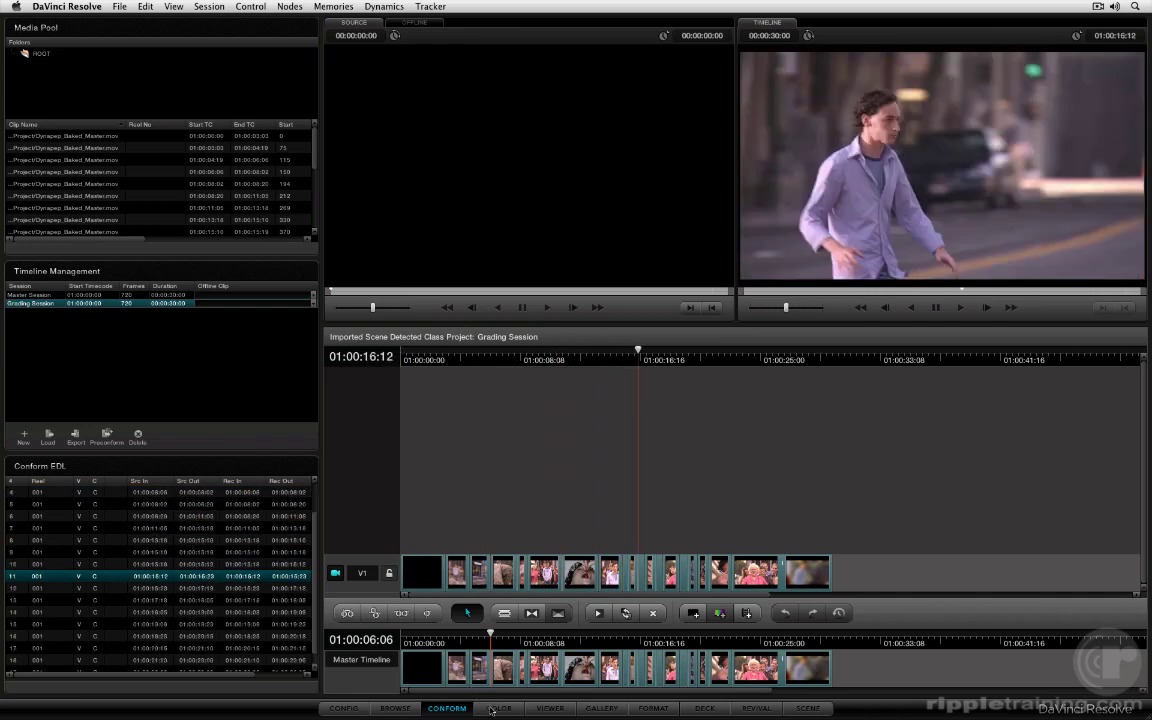
# - Browse the grading timeline's shots on the Color page, then return to Conform
pyautogui.hotkey('shift', 'F4')
pyautogui.click(345, 455)
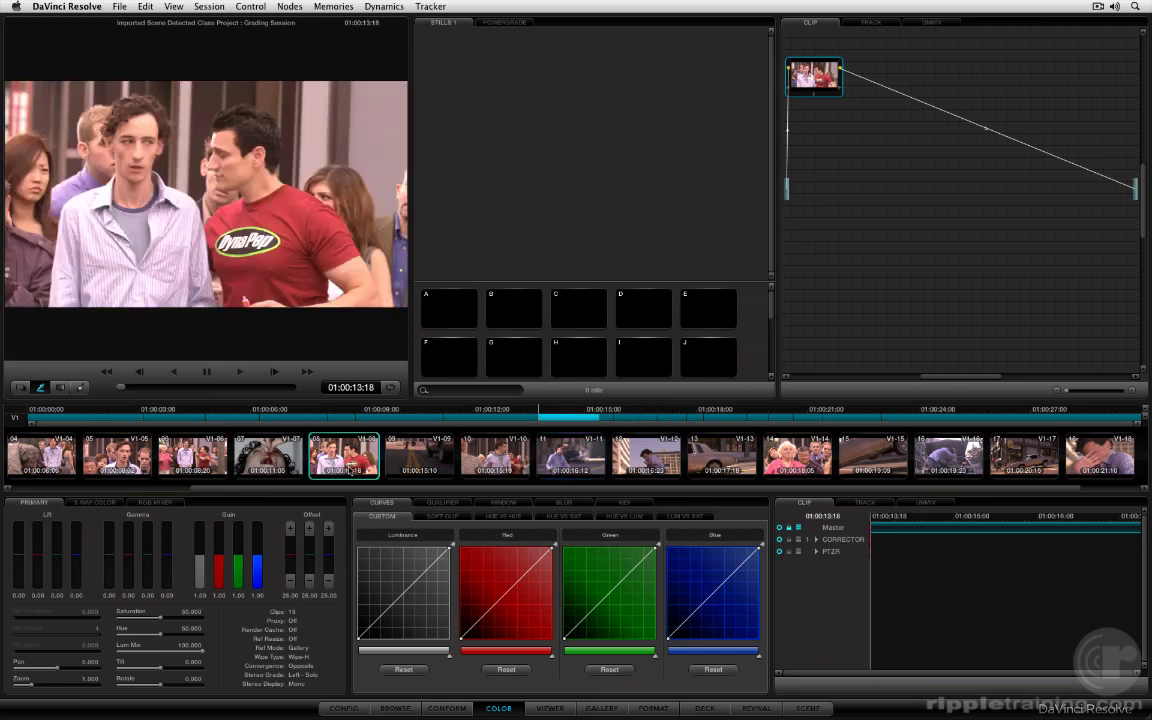
pyautogui.click(268, 455)
pyautogui.click(394, 456)
pyautogui.click(494, 456)
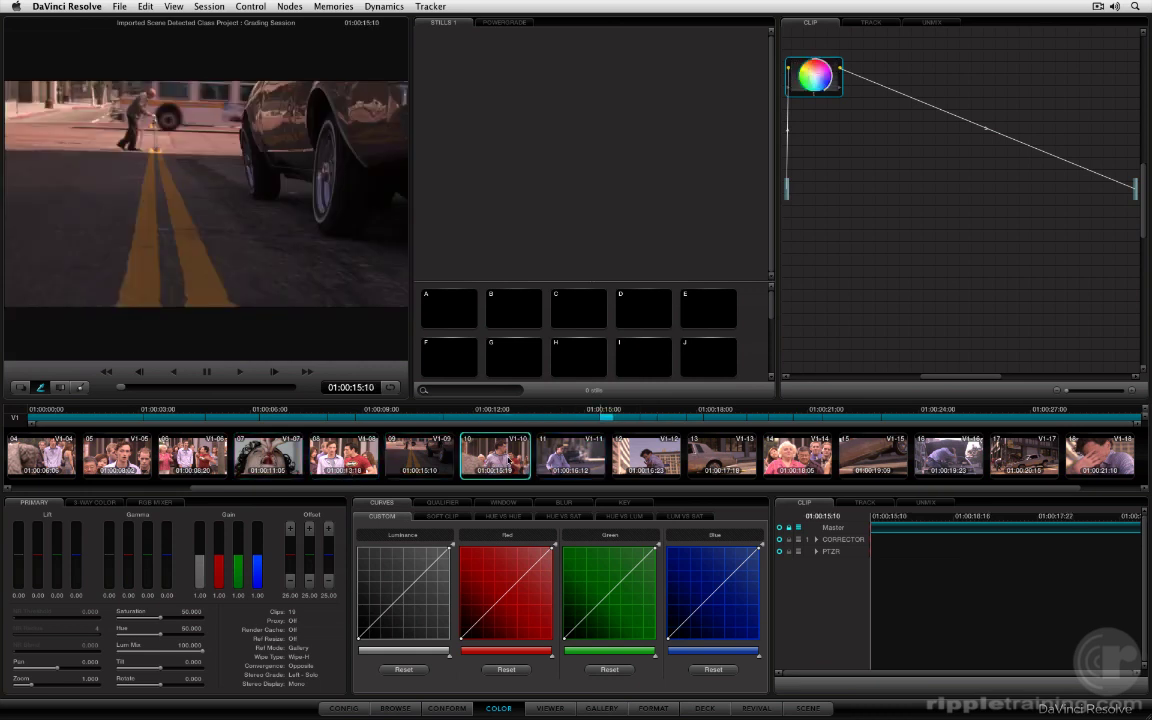
pyautogui.click(566, 458)
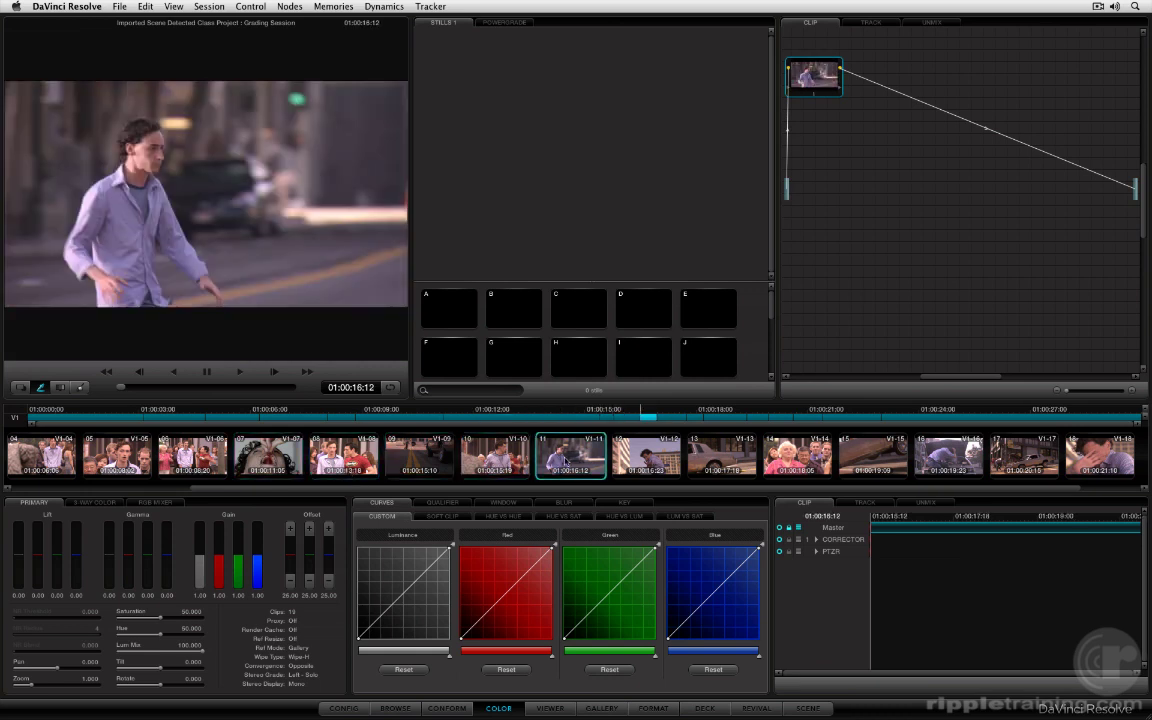
pyautogui.click(452, 708)
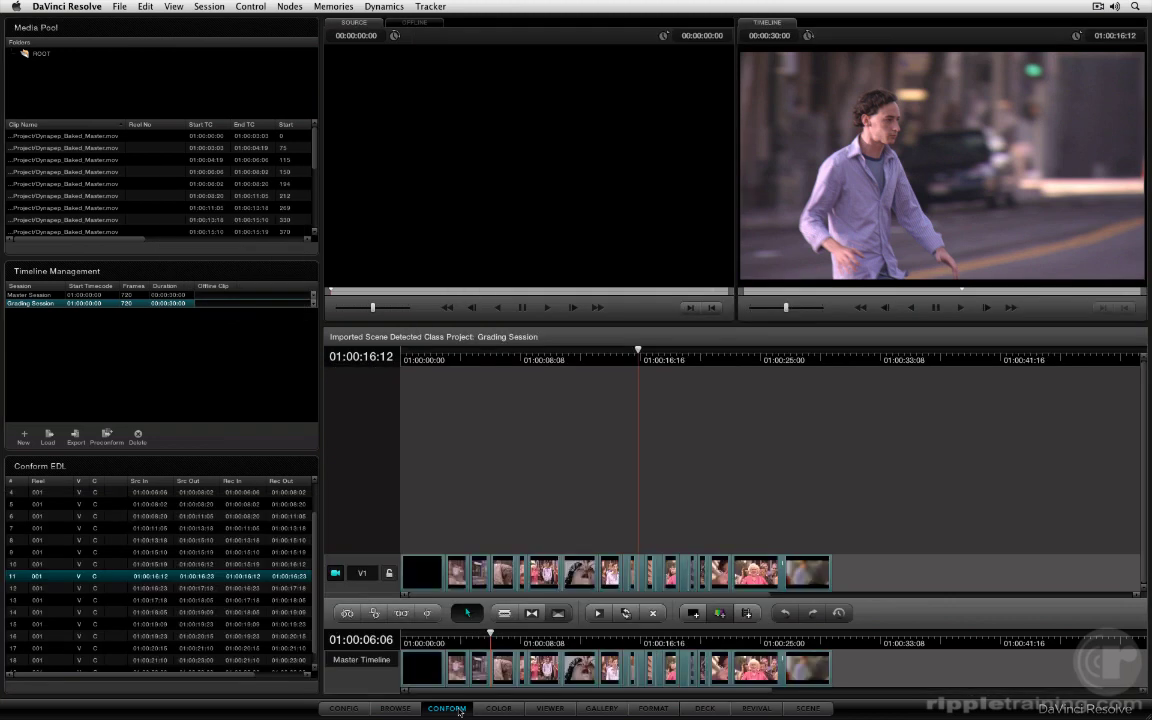